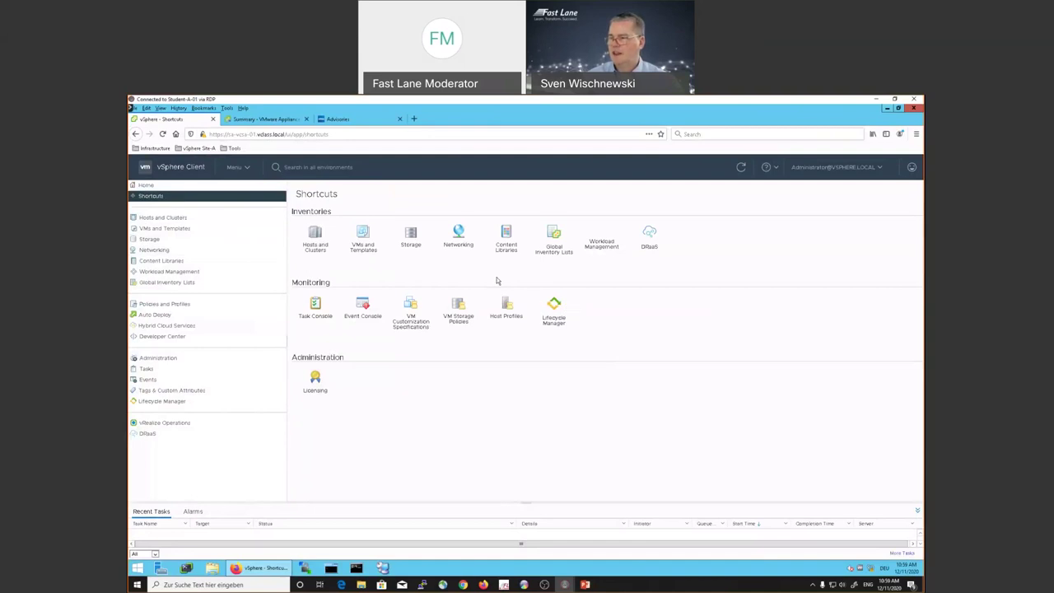
Open the Hosts and Clusters inventory, expand SA-Datacenter and its cluster, and view the sa-esxi-01.vclass.local host
click(322, 236)
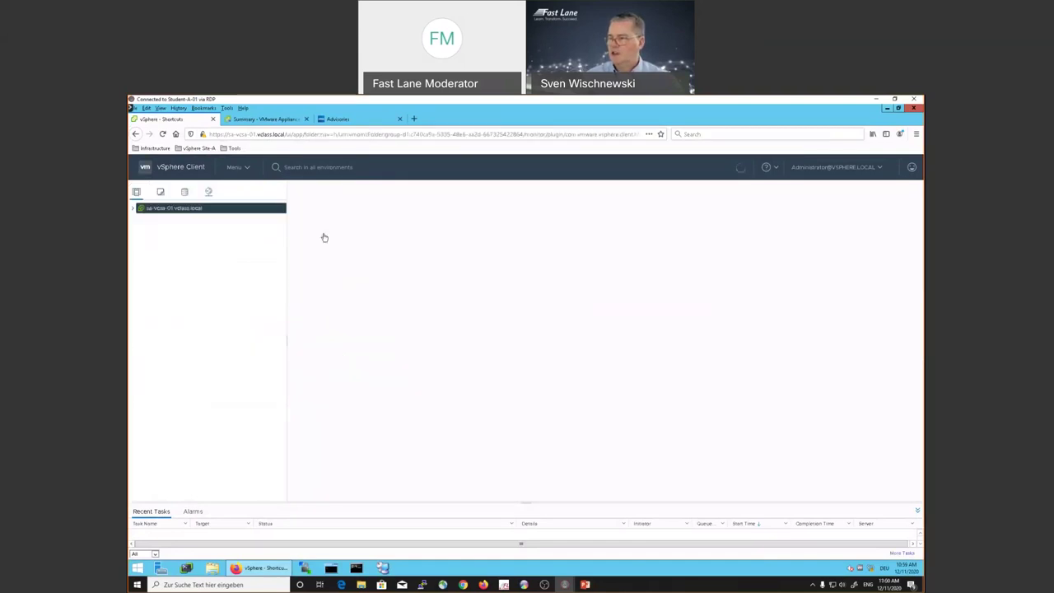
click(133, 207)
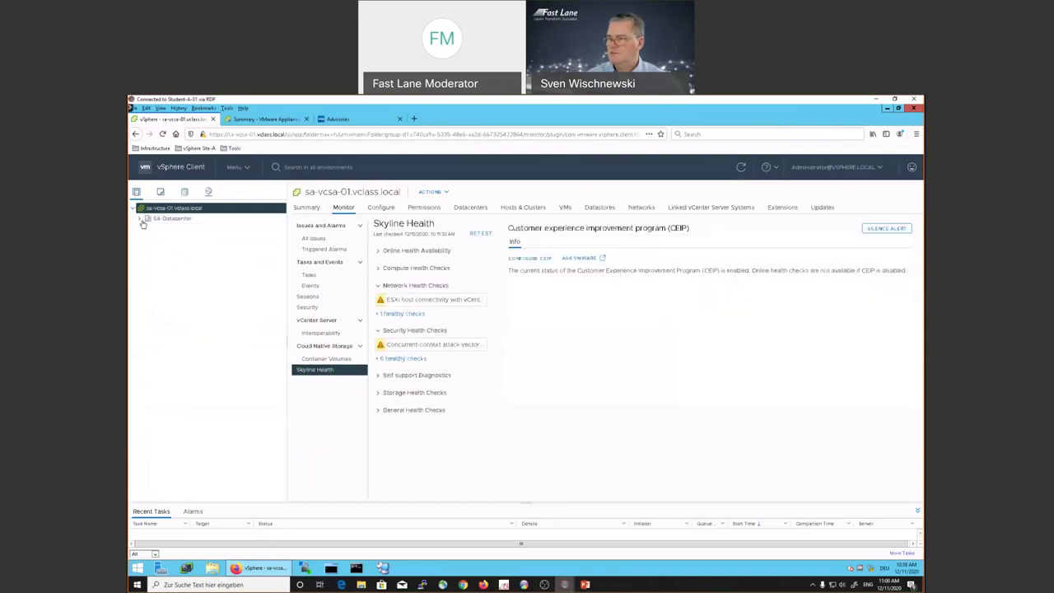
click(140, 218)
click(147, 228)
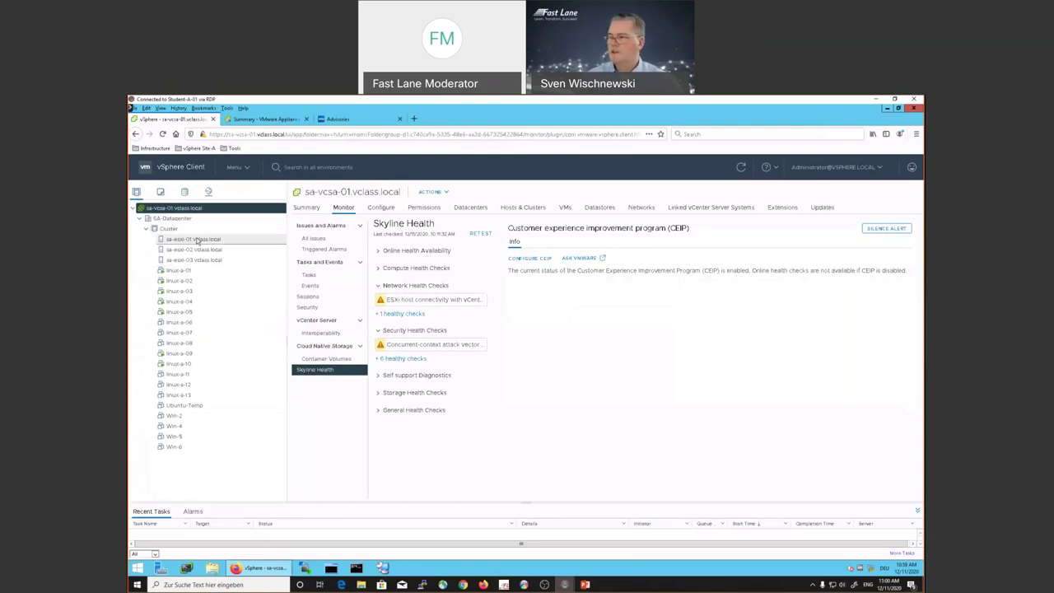
click(197, 240)
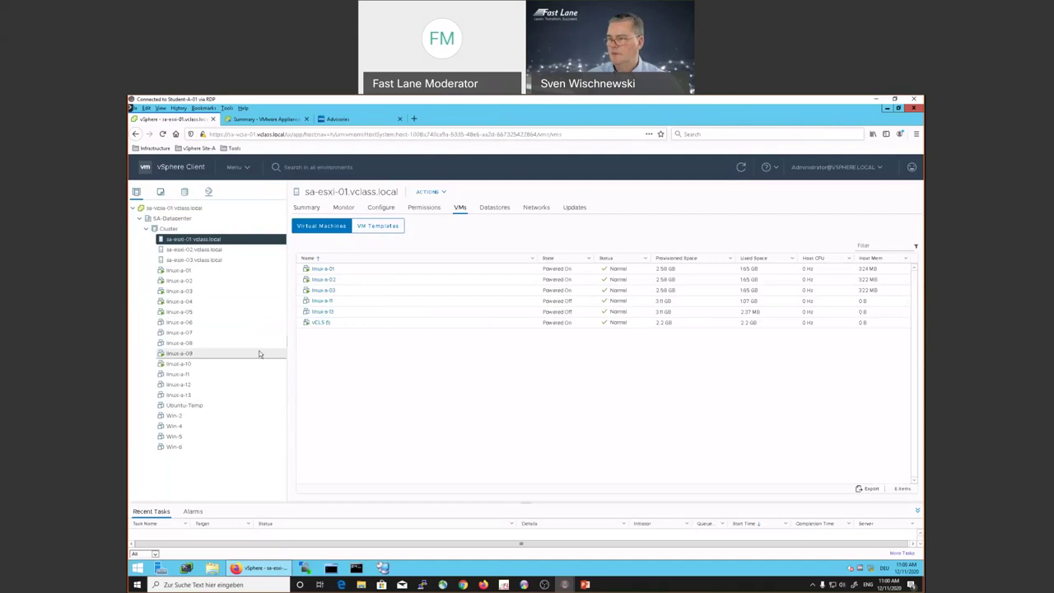
View the host's summary and expand its Configuration details
click(200, 229)
click(307, 207)
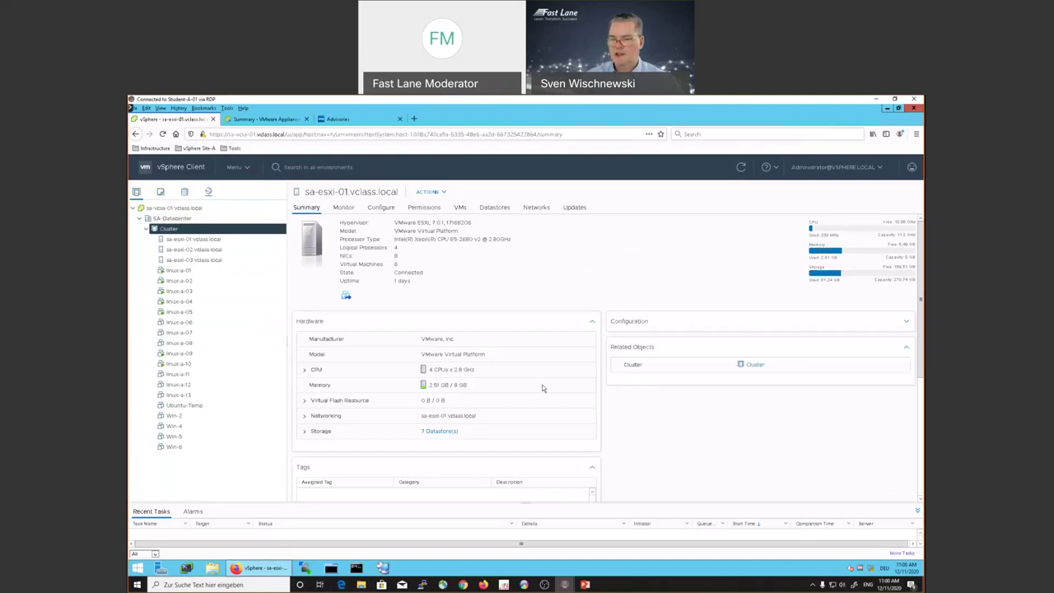
click(648, 321)
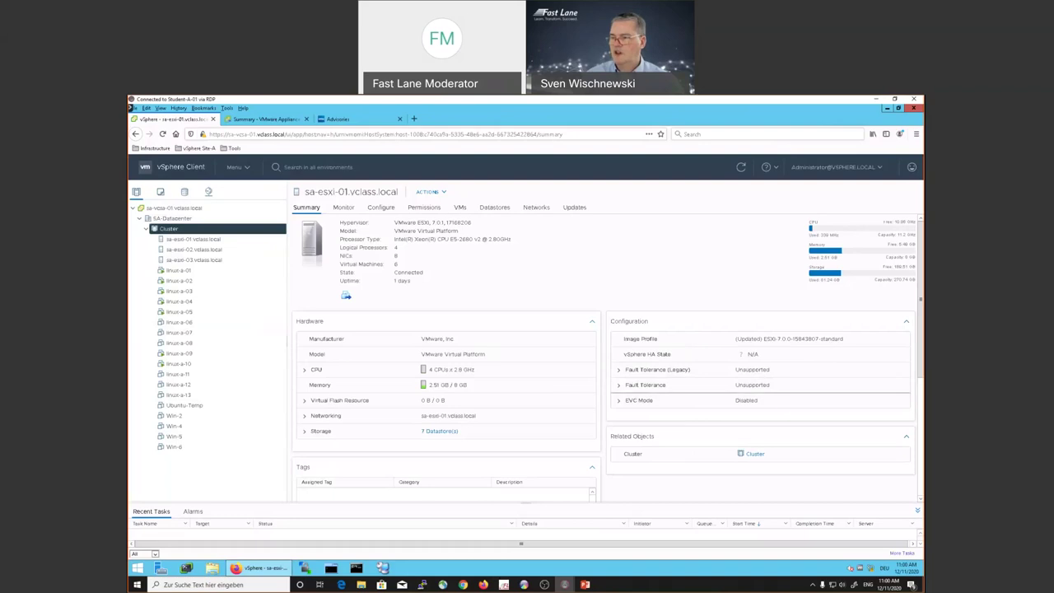
Open the cluster's vSphere DRS configuration and expand the DRS Automation settings
click(381, 208)
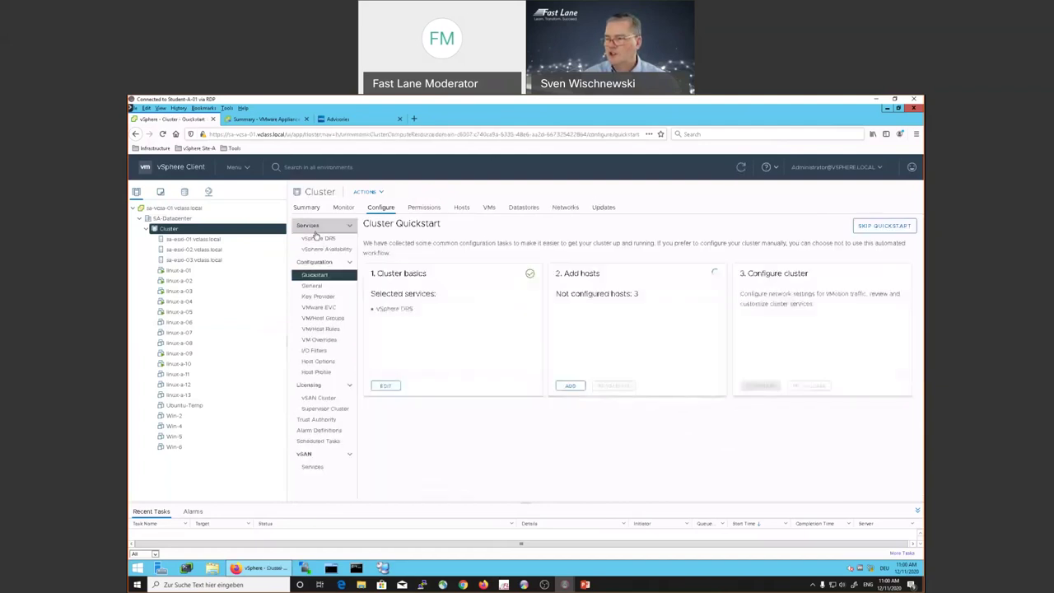
click(318, 237)
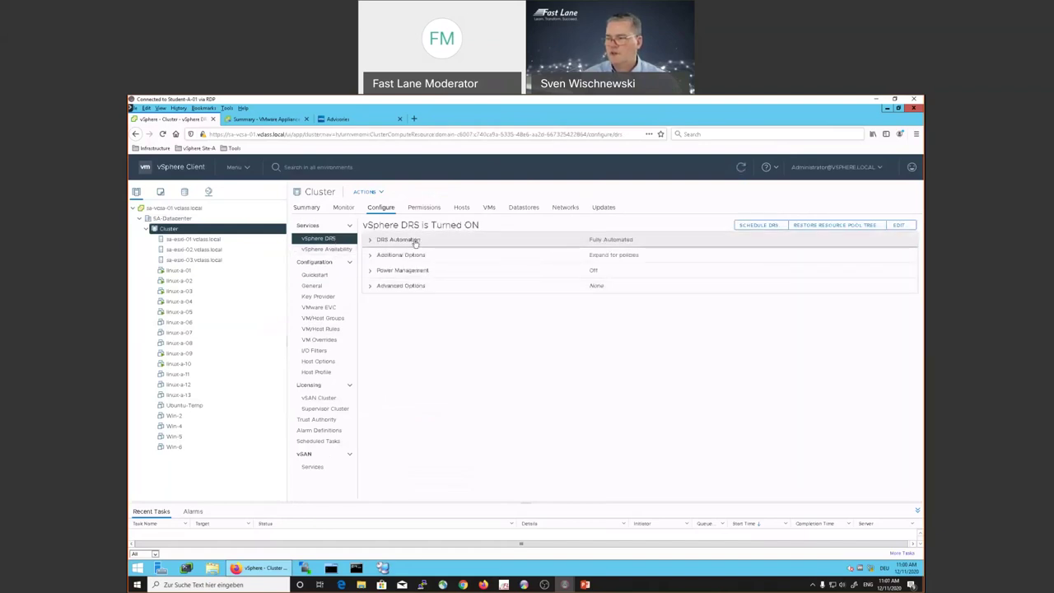
click(370, 240)
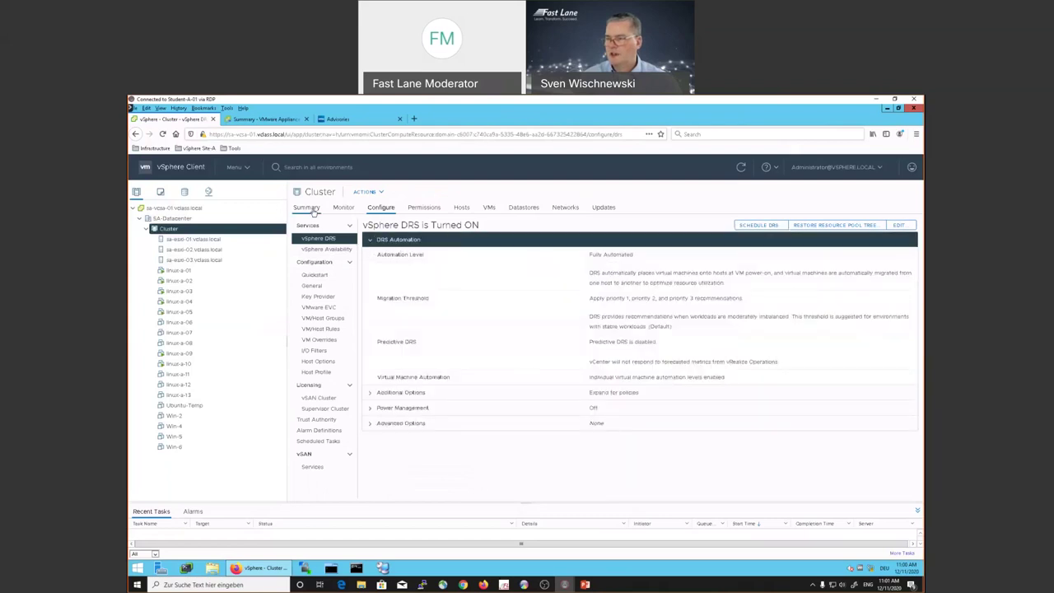
Check the vSphere DRS score and the Cluster Services health in the cluster's summary
click(306, 207)
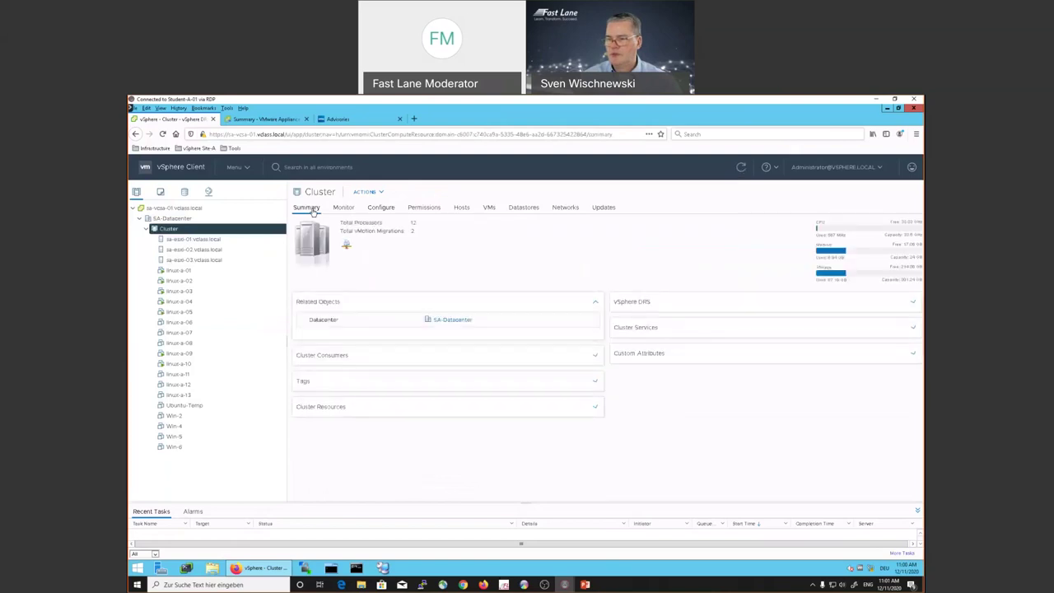
click(642, 305)
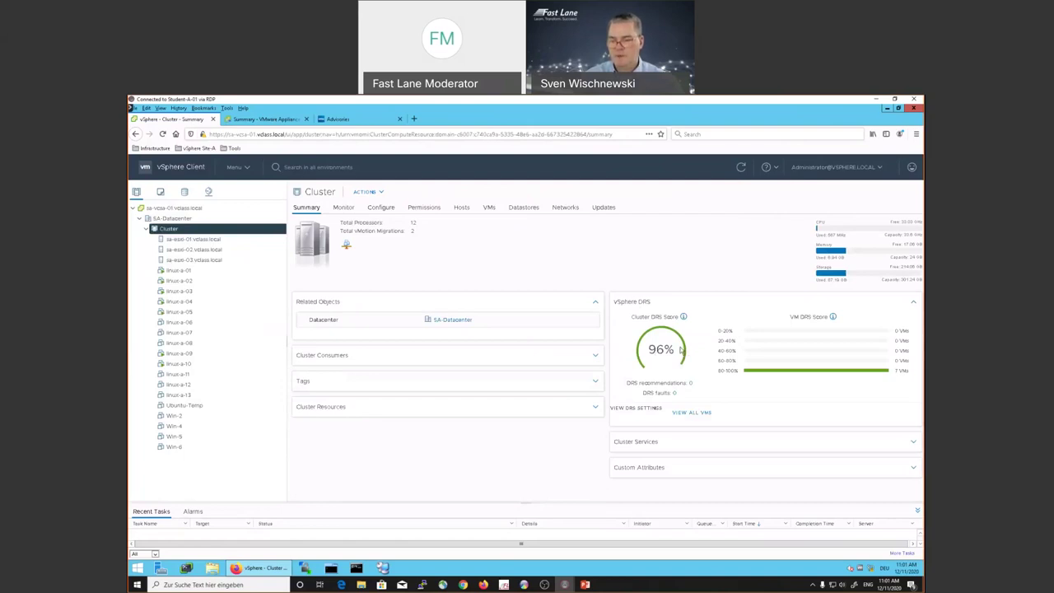
click(706, 444)
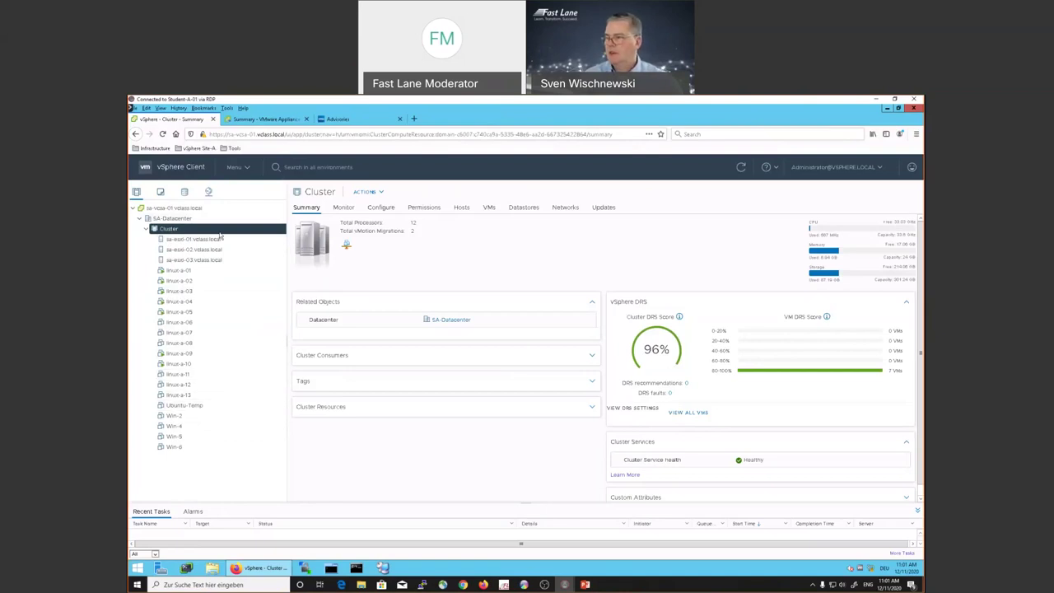
Switch to the VMs and Templates inventory, expand the vCLS folder, and view the vCLS (1) virtual machine's summary
click(162, 193)
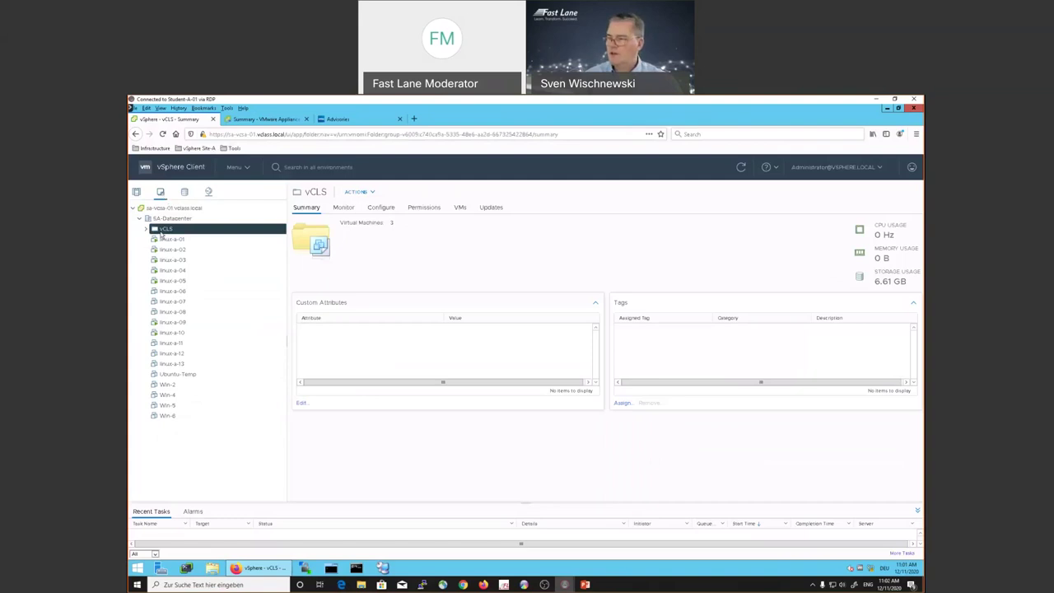
click(146, 229)
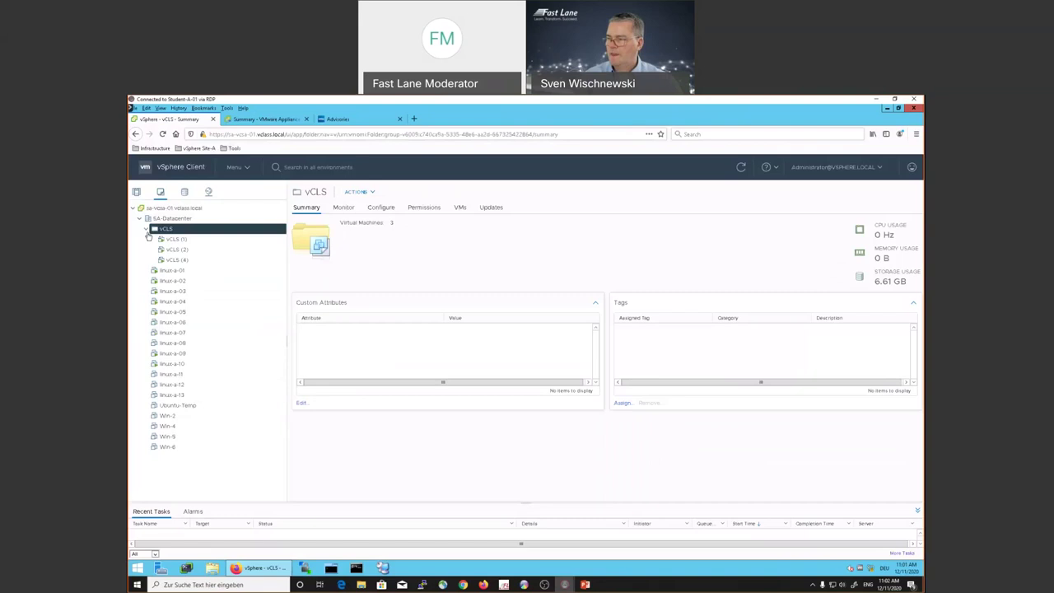
click(222, 239)
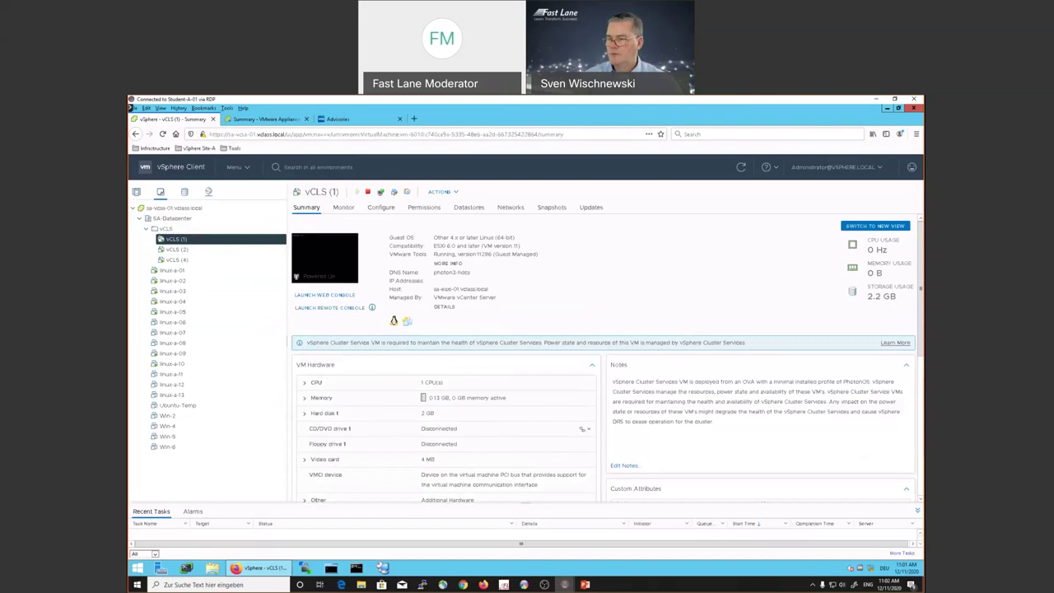
Launch the remote console of vCLS (1) to inspect it, and close the console and its leftover blank browser tab
click(347, 309)
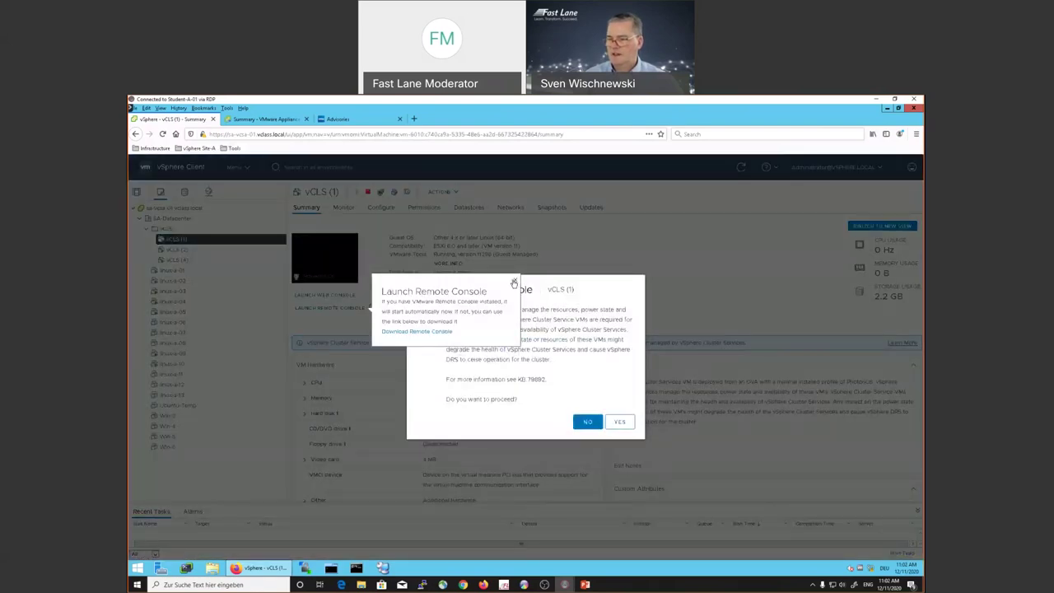
click(515, 282)
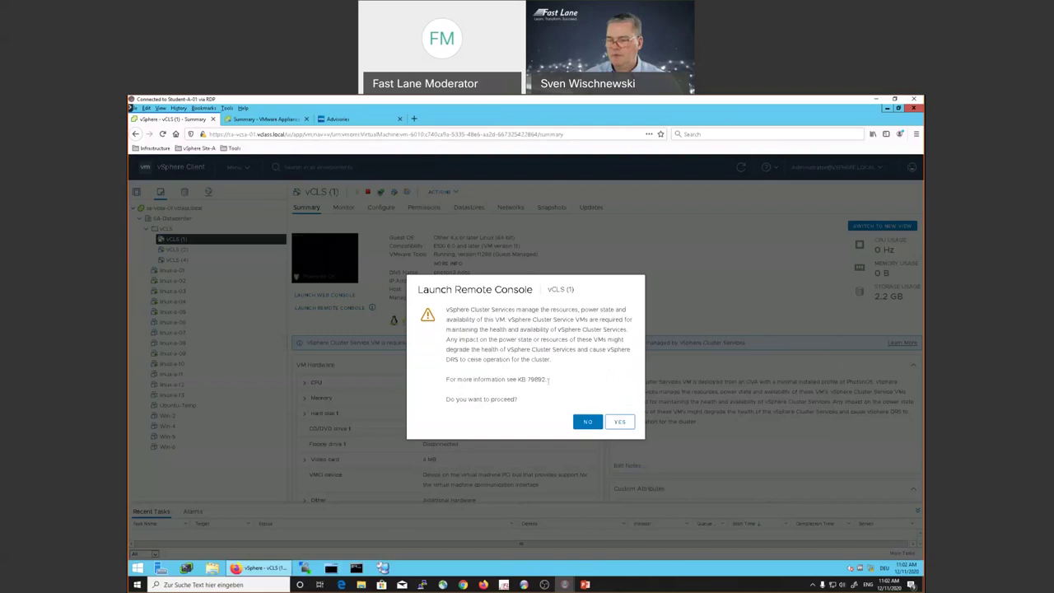
click(621, 421)
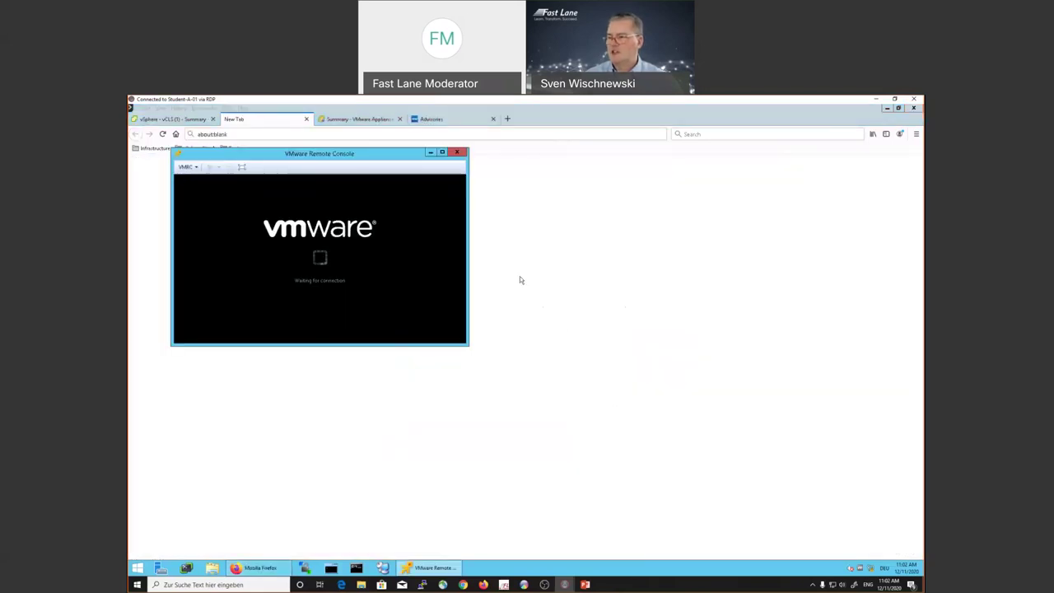
click(415, 270)
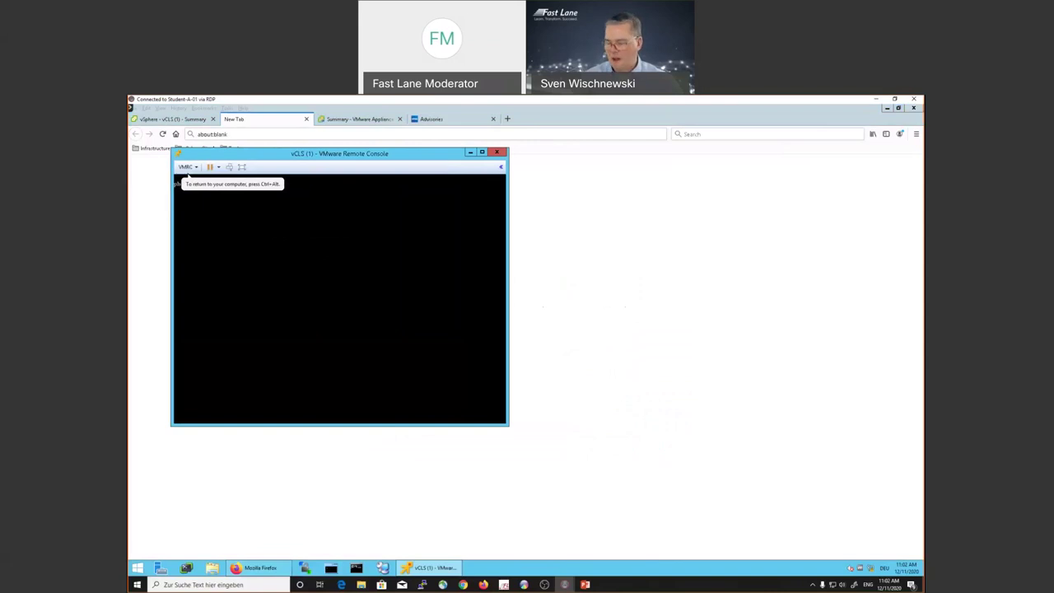
key(ctrl+alt)
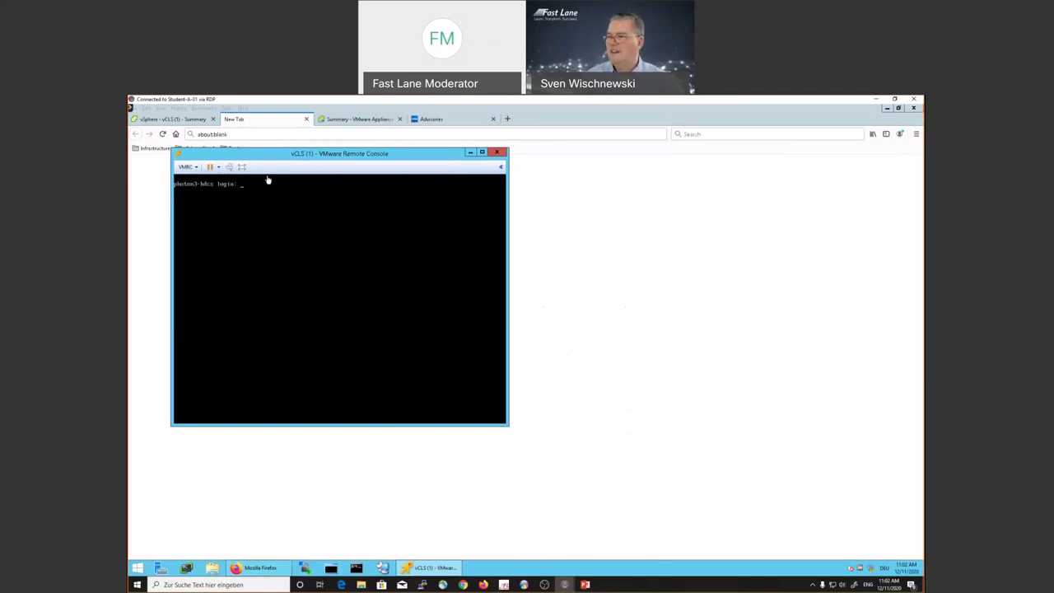
drag(267, 157, 472, 200)
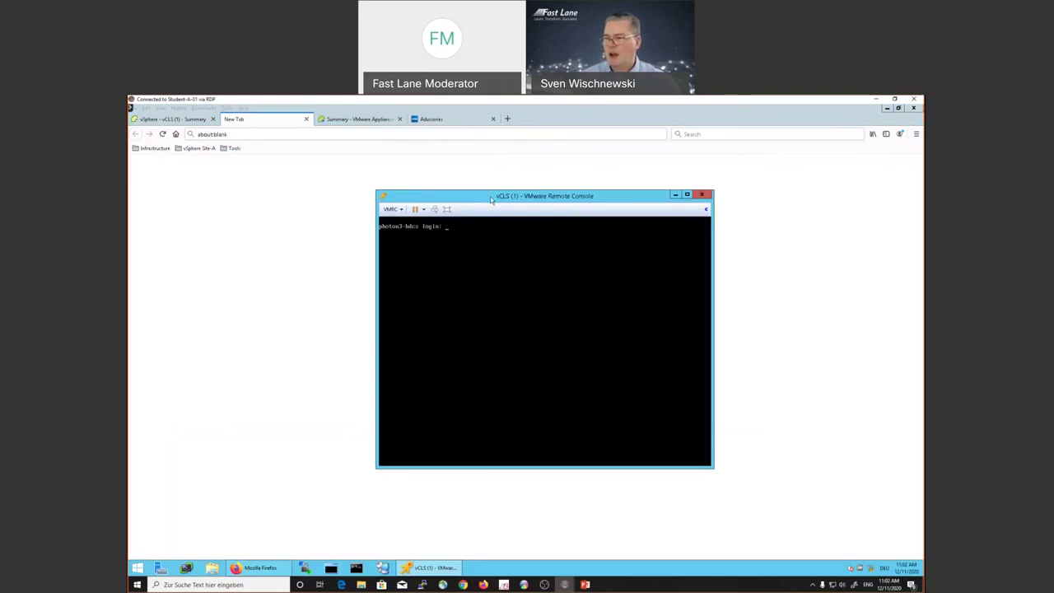
click(701, 195)
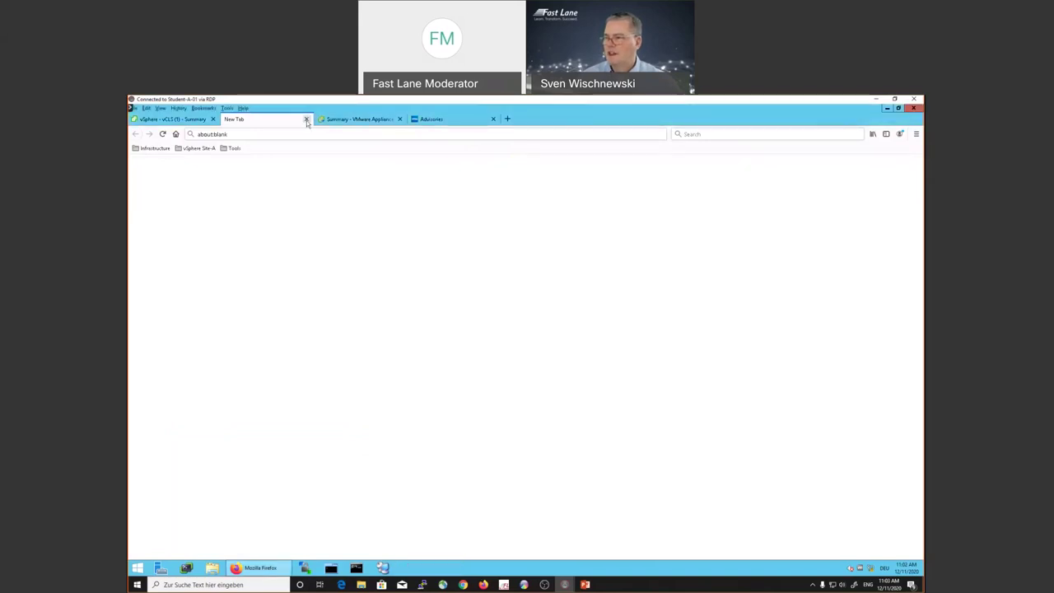
click(305, 120)
Hard stop the vCLS (4) virtual machine and accept both confirmation requests
click(197, 249)
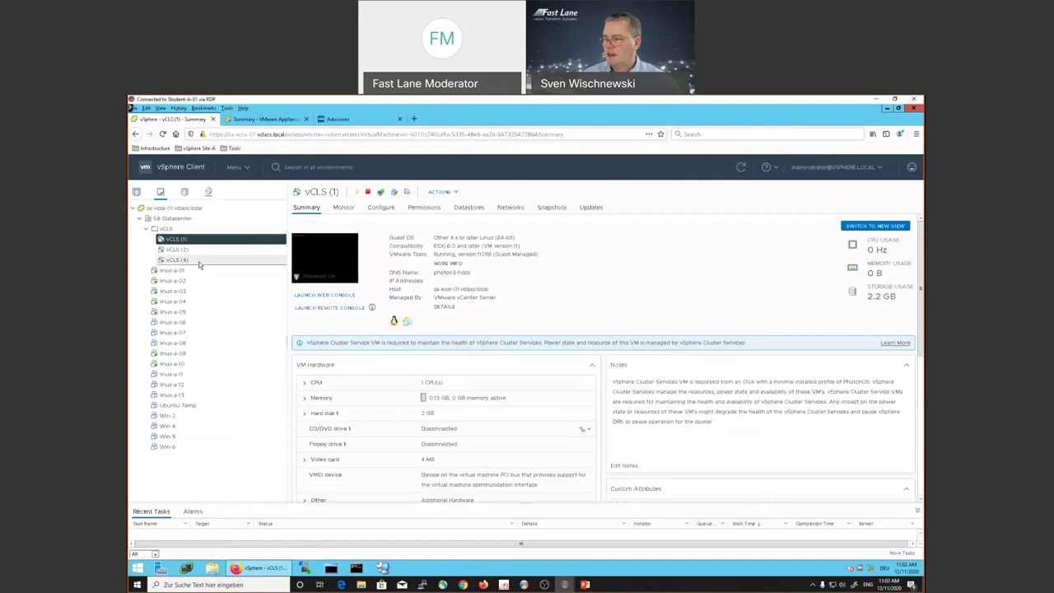
click(199, 260)
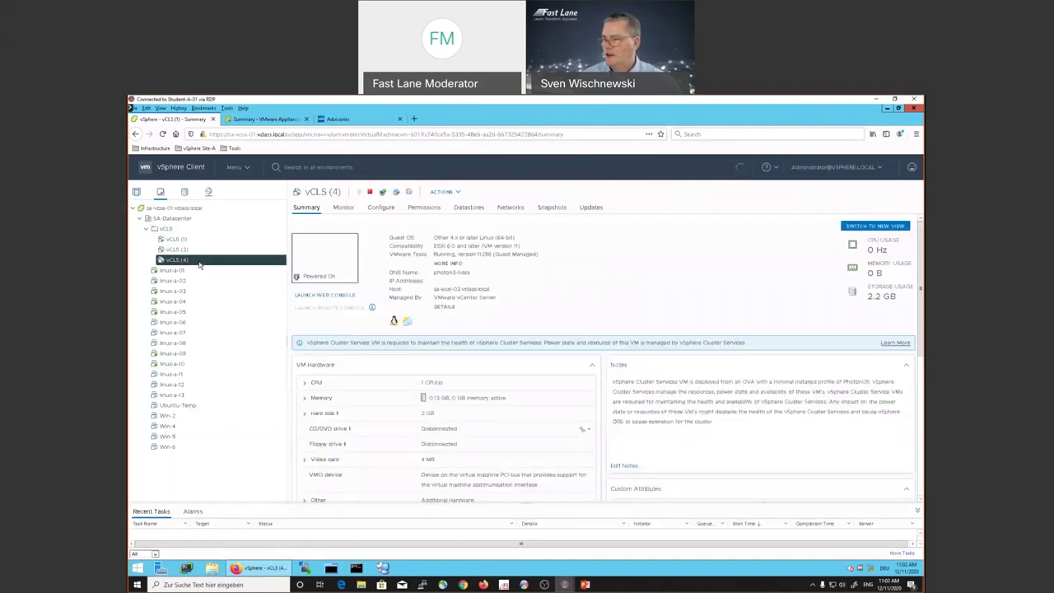
right_click(200, 263)
mouse_move(255, 258)
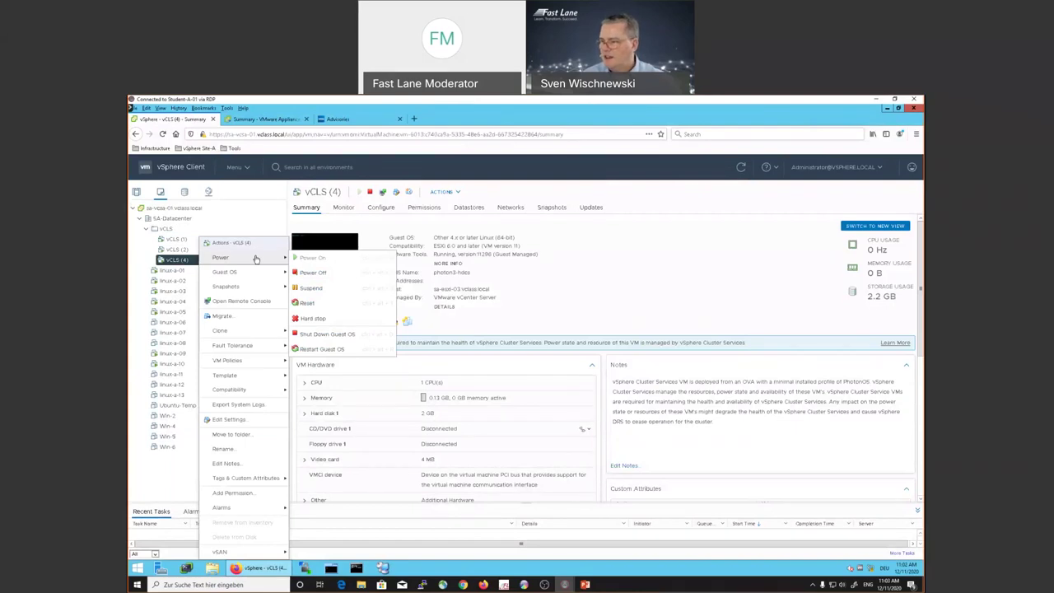
click(359, 321)
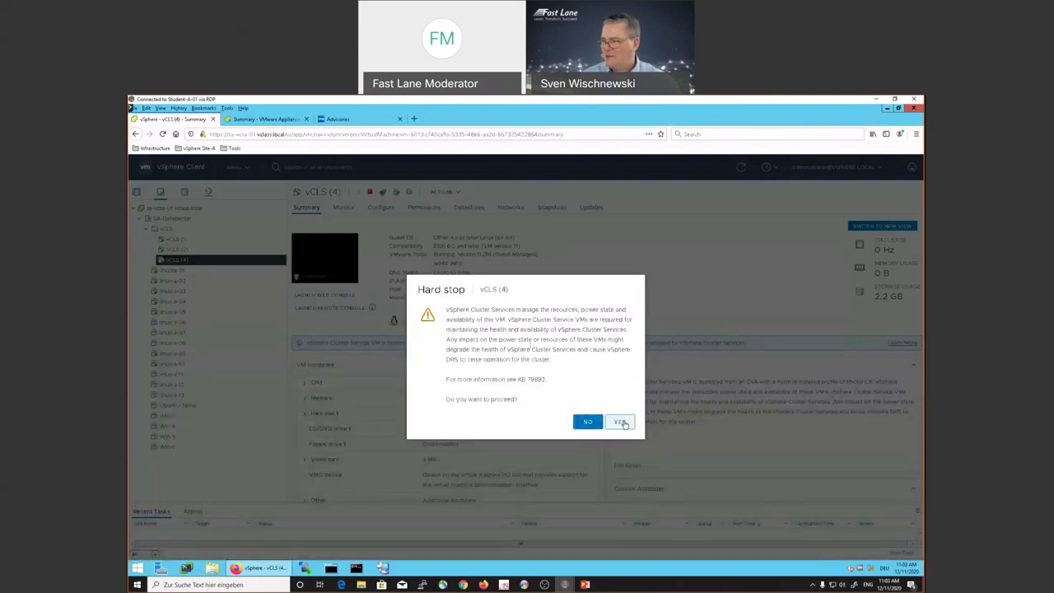
click(620, 422)
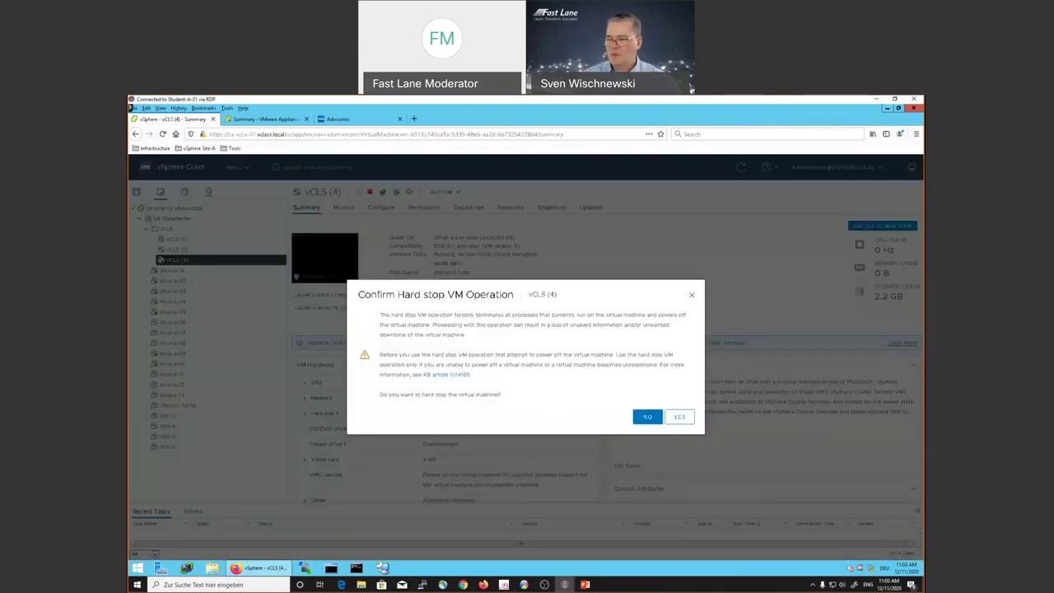
click(679, 418)
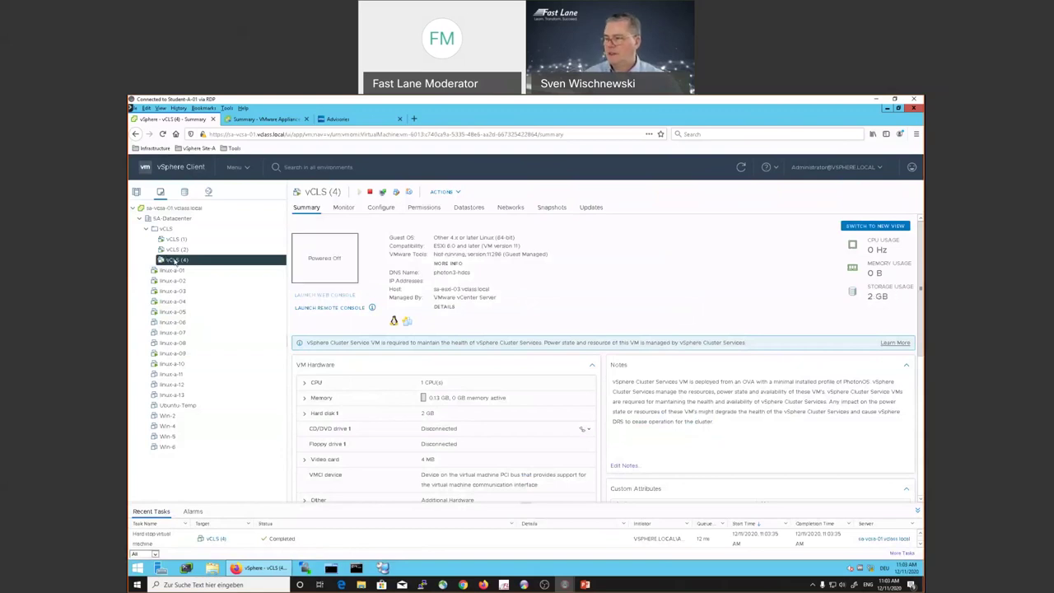
Try to power on vCLS (4) manually and refresh the client view
right_click(190, 262)
mouse_move(216, 257)
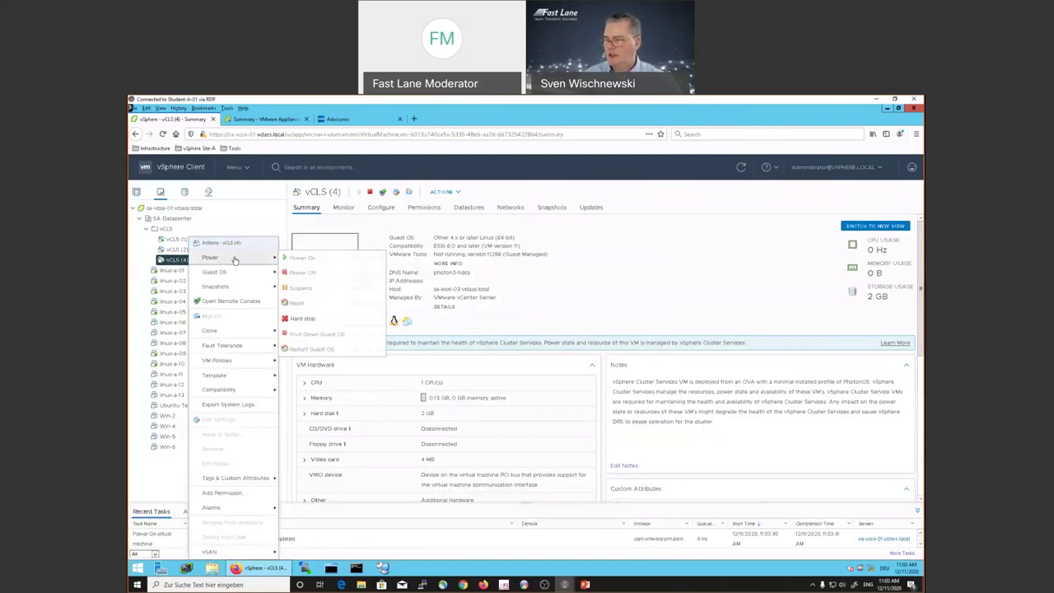
click(317, 257)
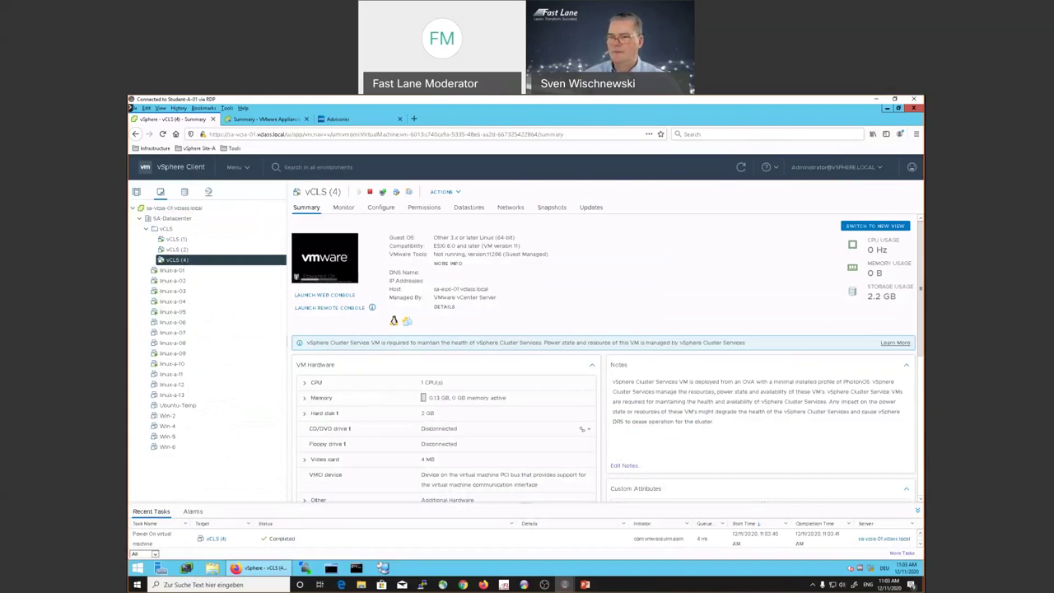
click(741, 167)
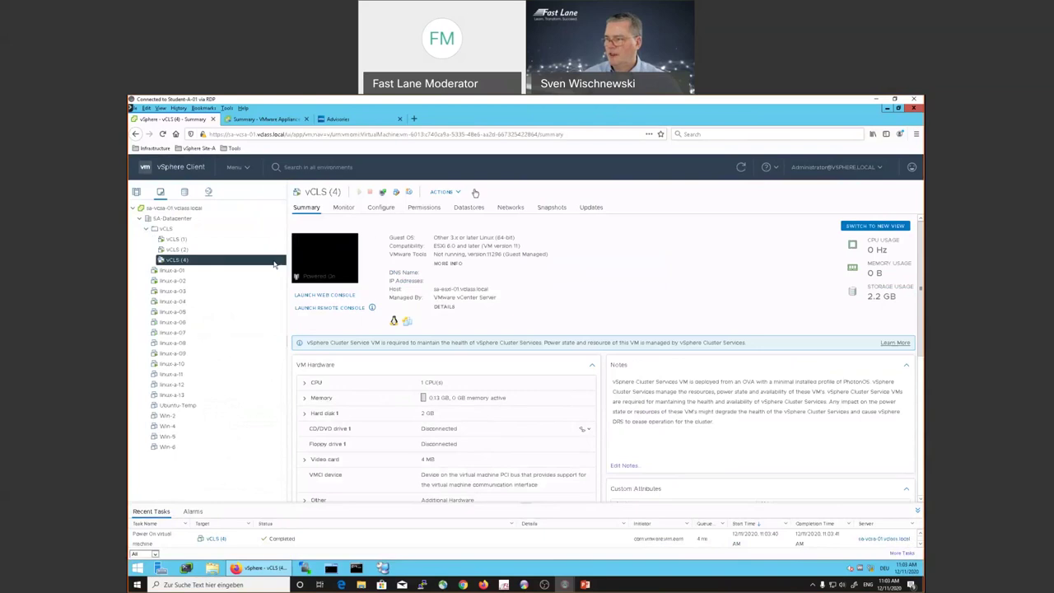
Hard stop the vCLS (2) virtual machine and accept both confirmation requests
click(216, 250)
right_click(217, 250)
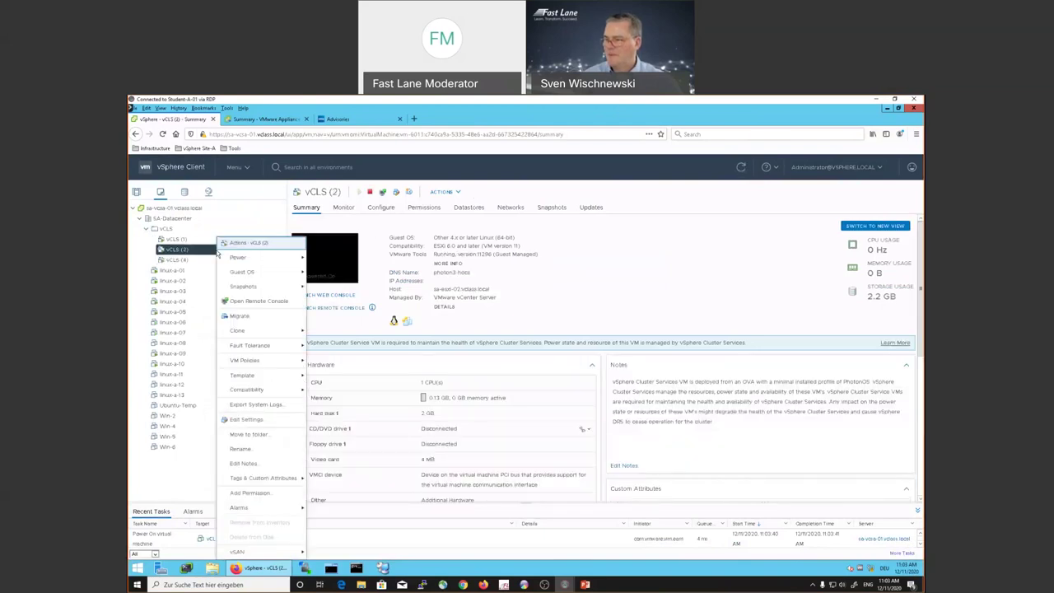
mouse_move(261, 265)
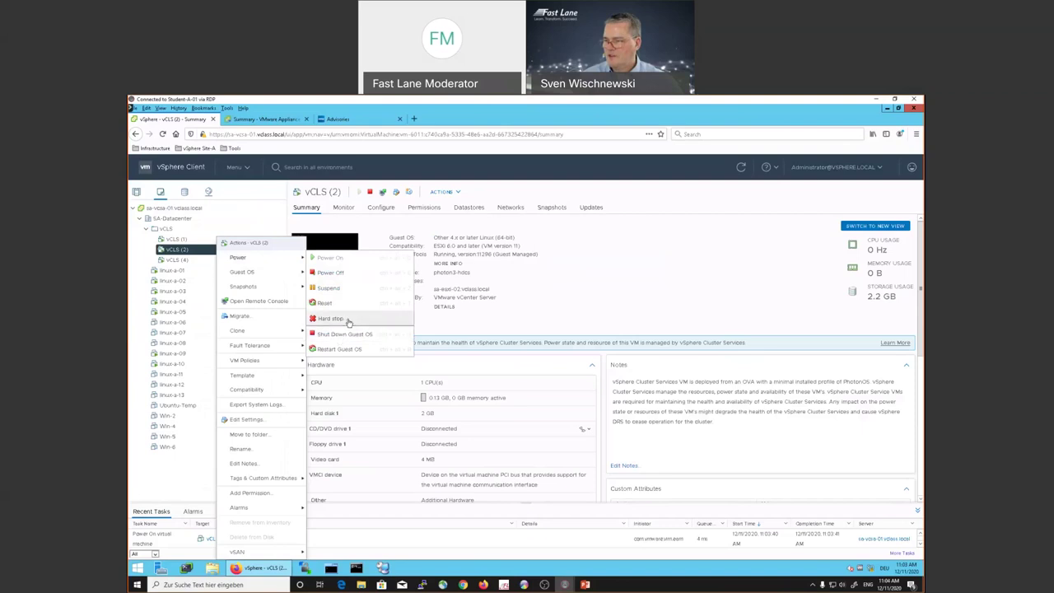
click(348, 321)
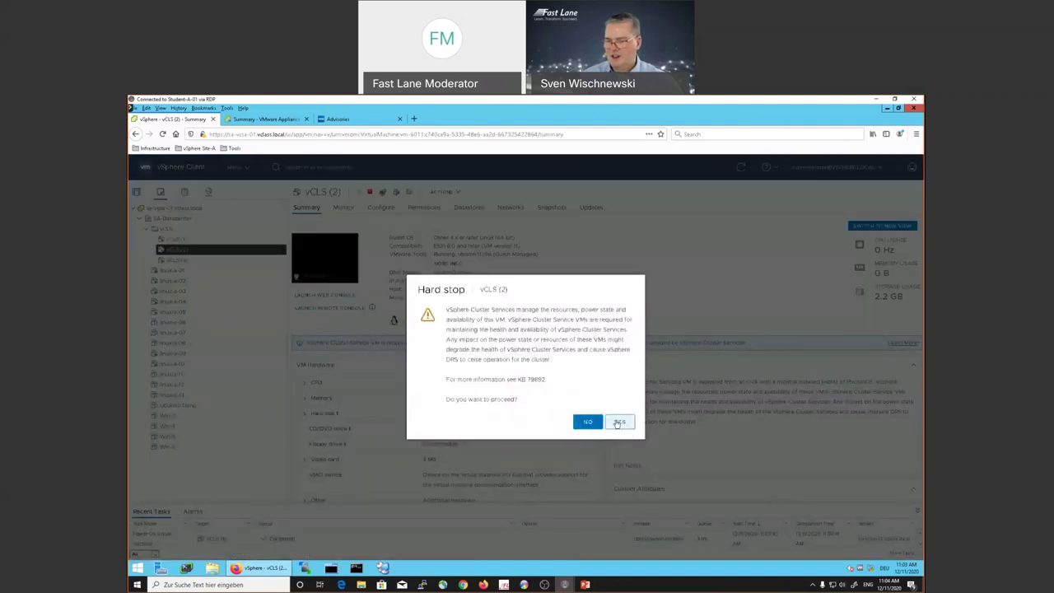
click(617, 422)
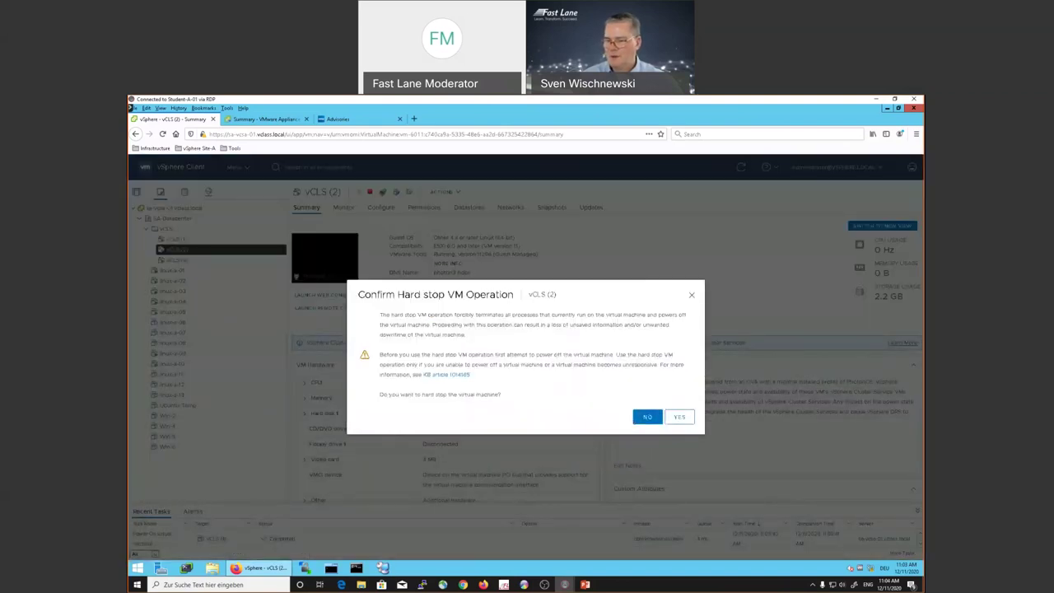
click(680, 417)
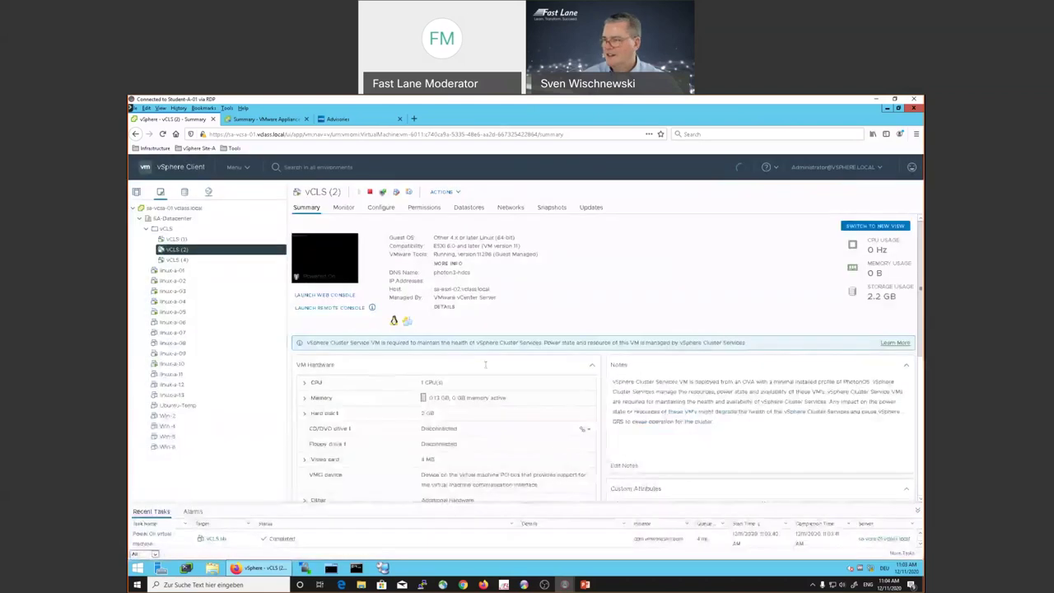
Check the actions offered for vCLS (2), including removal from inventory and deletion from disk, without running any
right_click(196, 252)
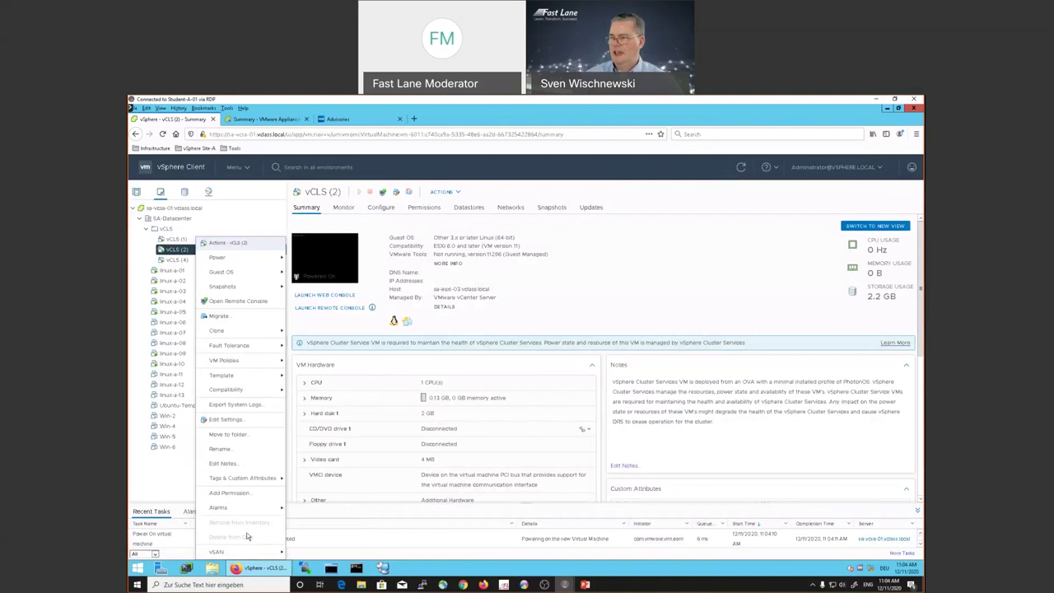
mouse_move(242, 512)
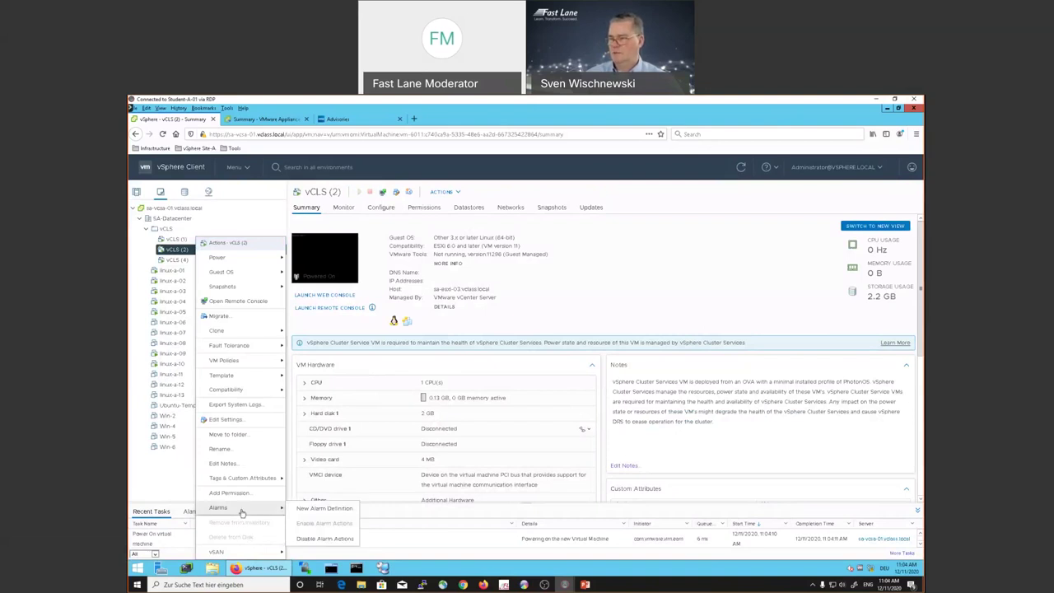
click(594, 298)
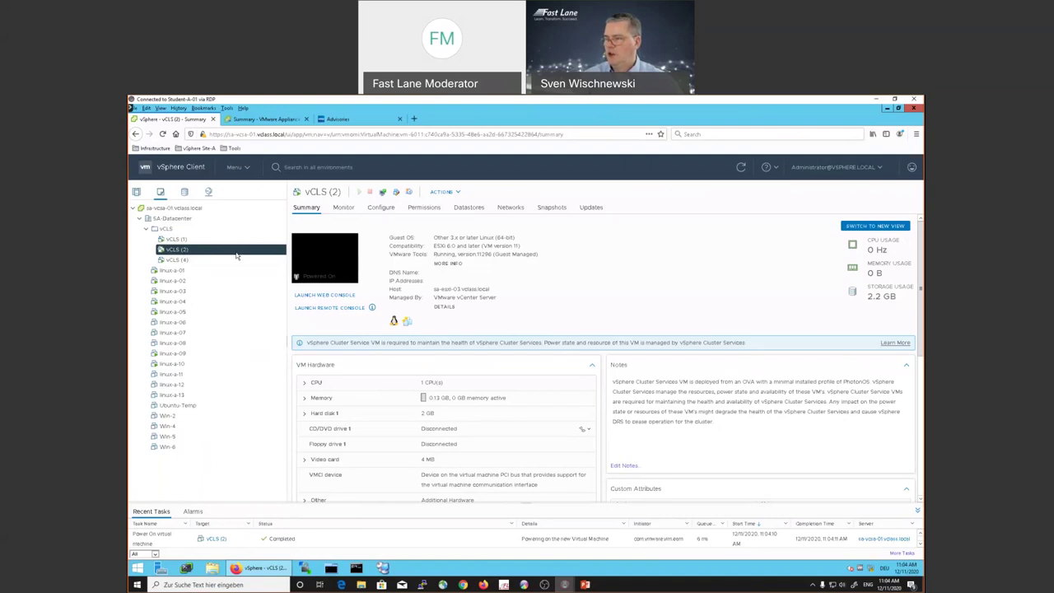
Review the summaries of vCLS (1), vCLS (2) and vCLS (4) in turn to compare their hosts
click(184, 241)
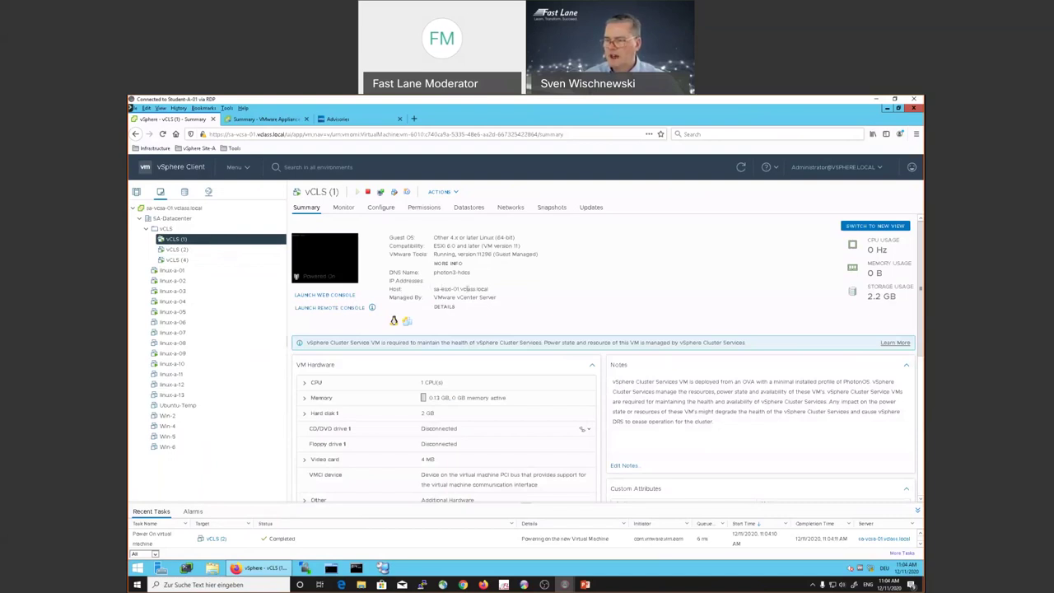
click(210, 251)
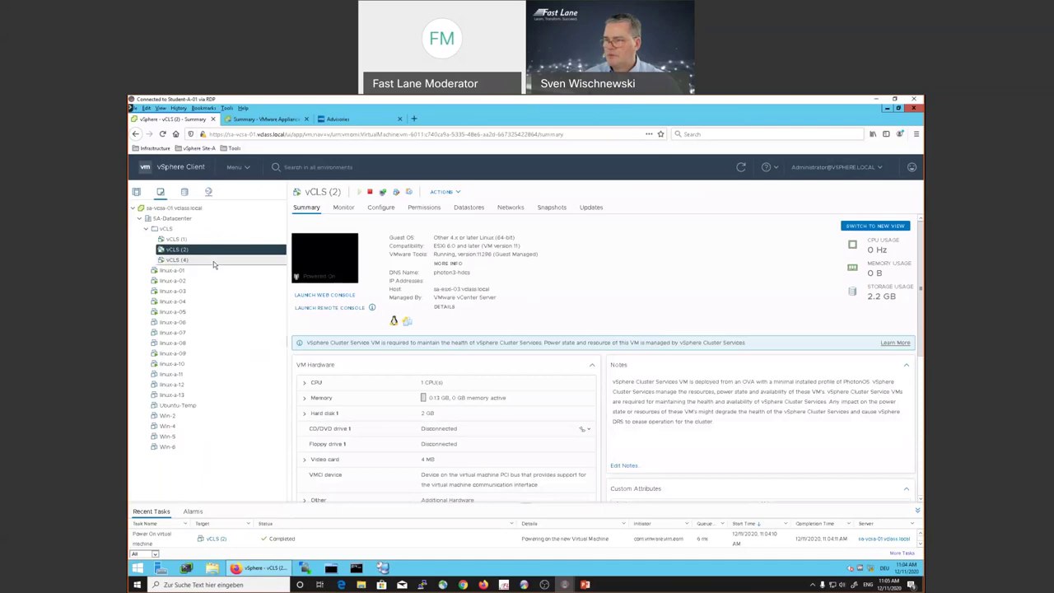
click(213, 261)
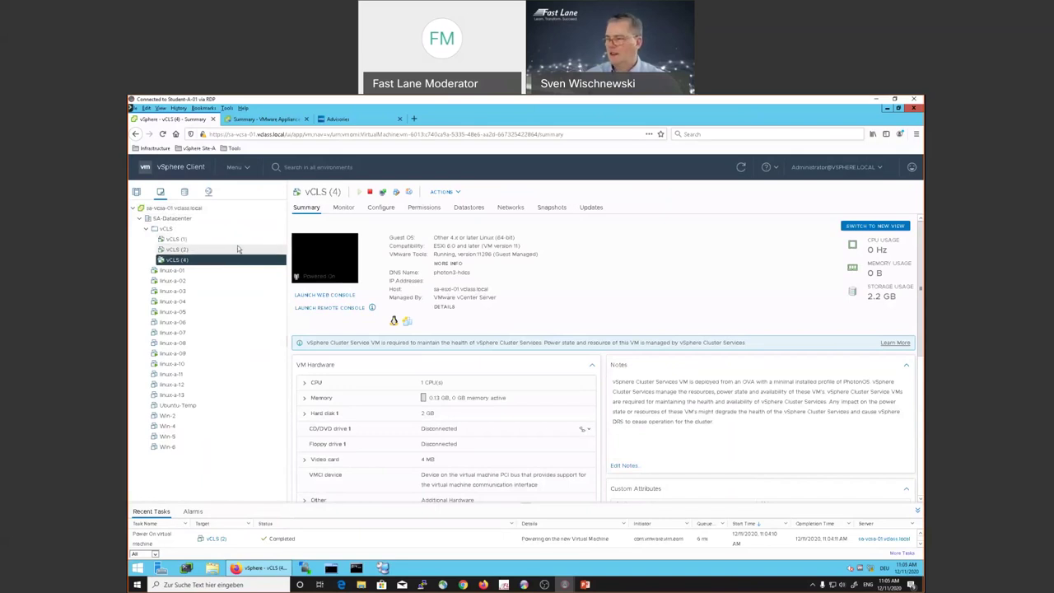
Migrate vCLS (4) to host sa-esxi-02.vclass.local with high-priority vMotion, accepting the agent manager warning
right_click(199, 264)
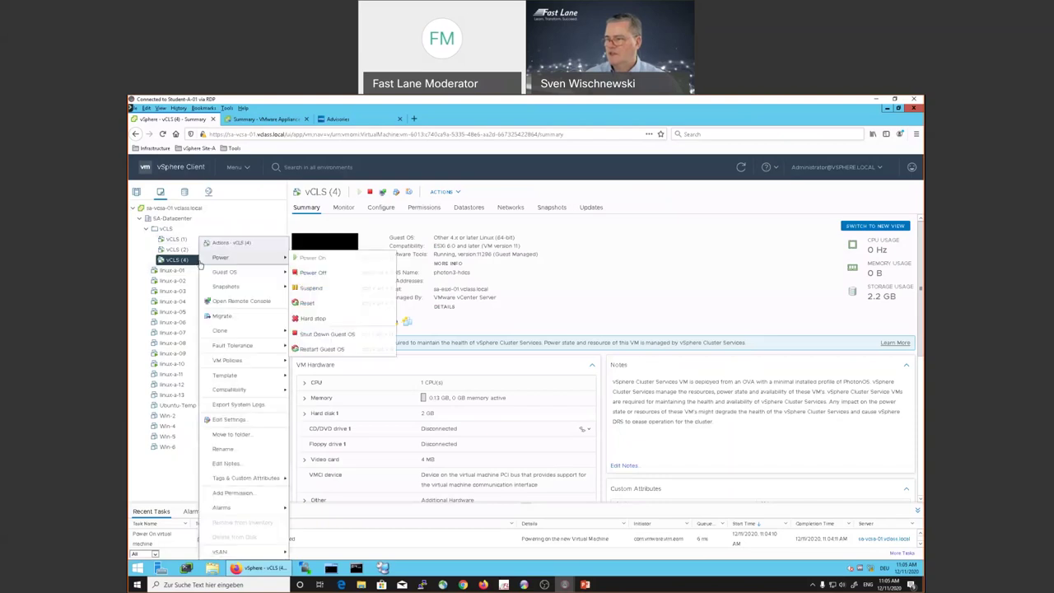
click(248, 318)
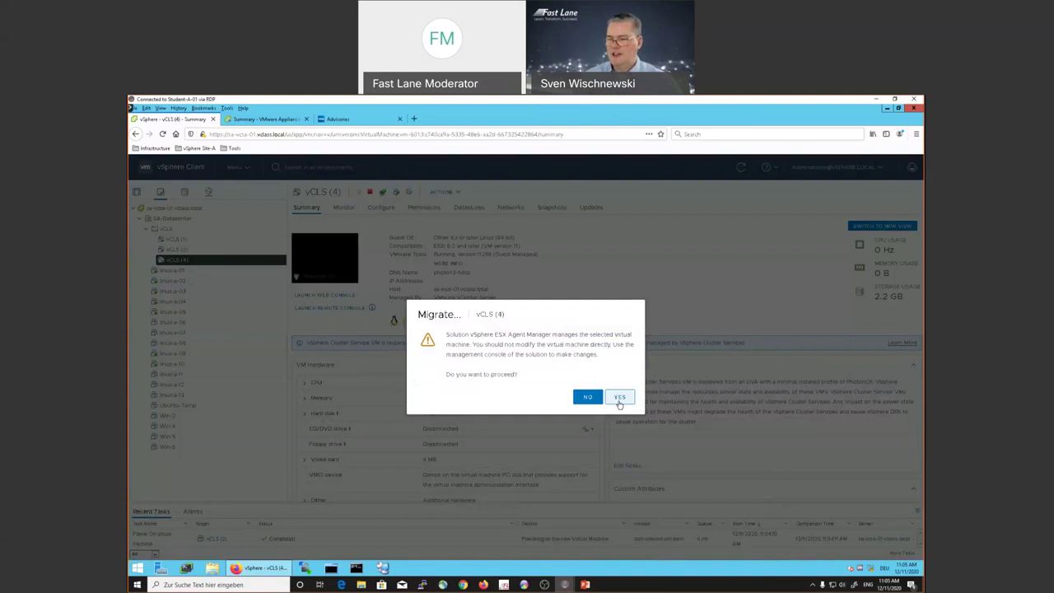
click(619, 399)
click(740, 491)
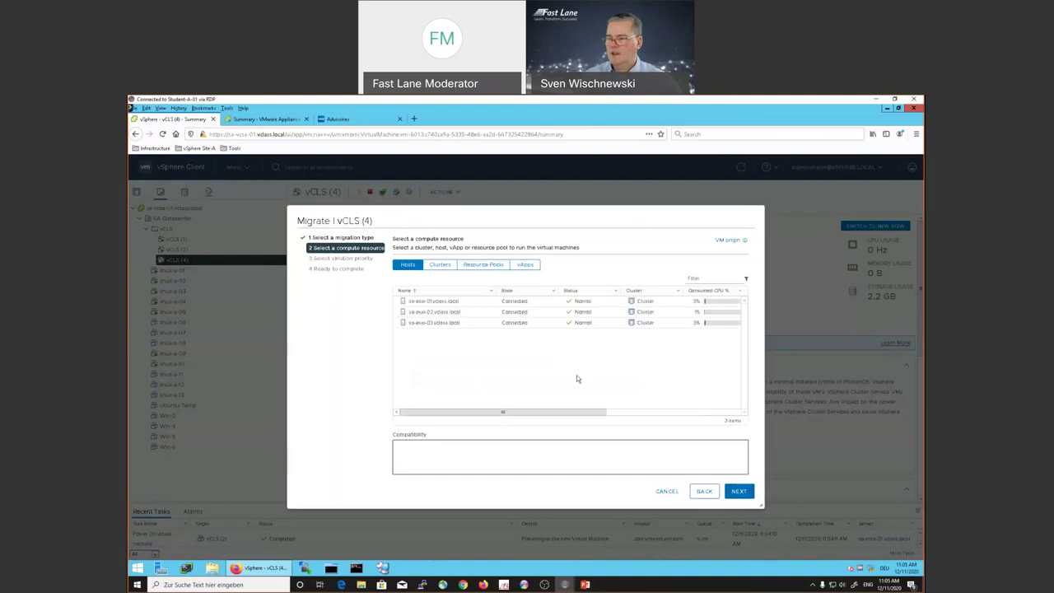
click(593, 312)
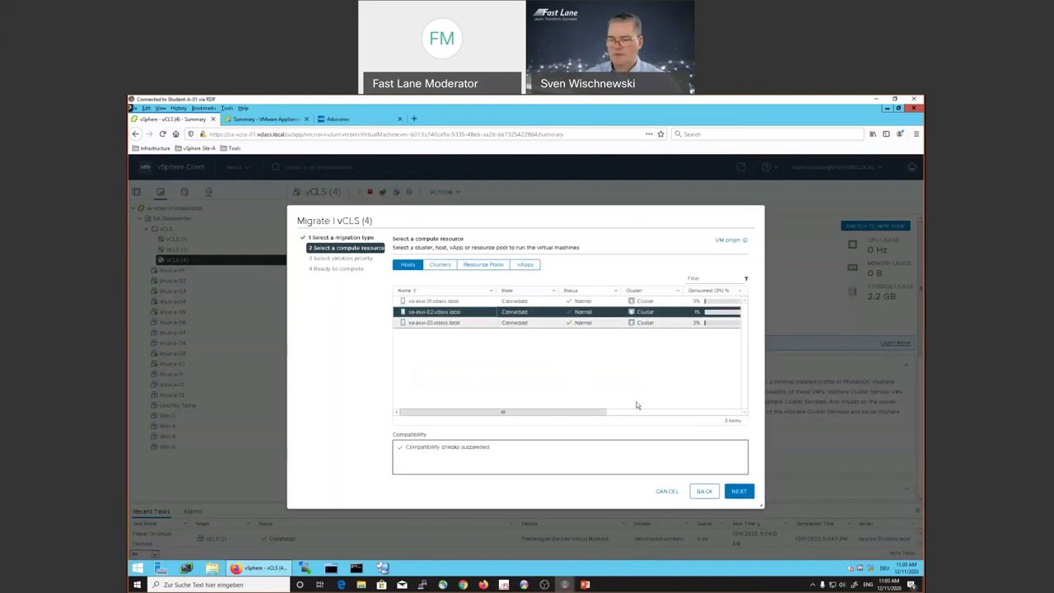
click(744, 494)
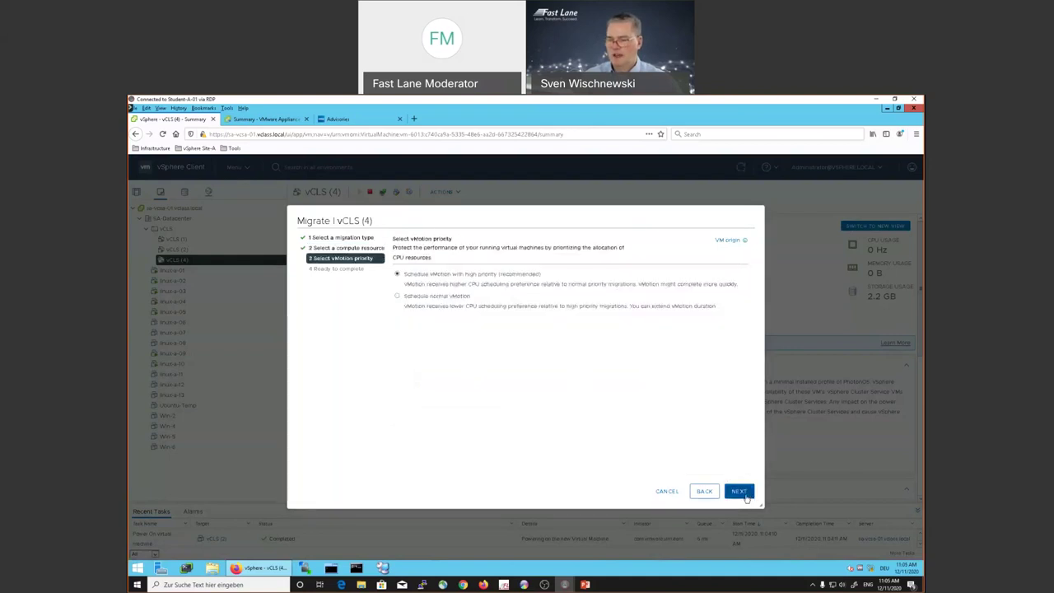
click(740, 491)
click(738, 491)
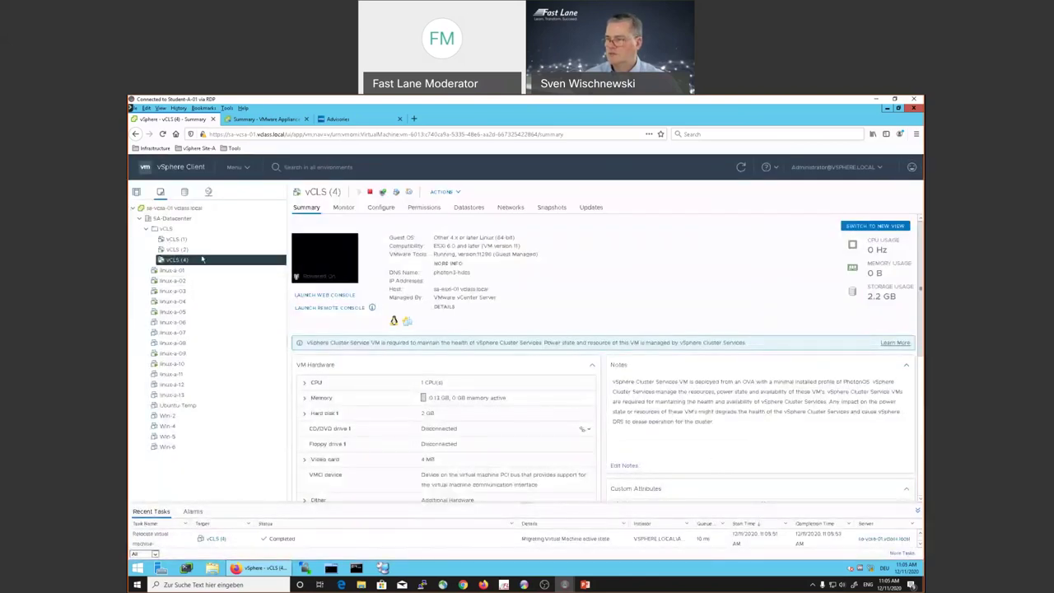
Check vCLS (4)'s datastore and migrate only its storage to the NFS01 datastore, accepting the agent manager warning
click(473, 210)
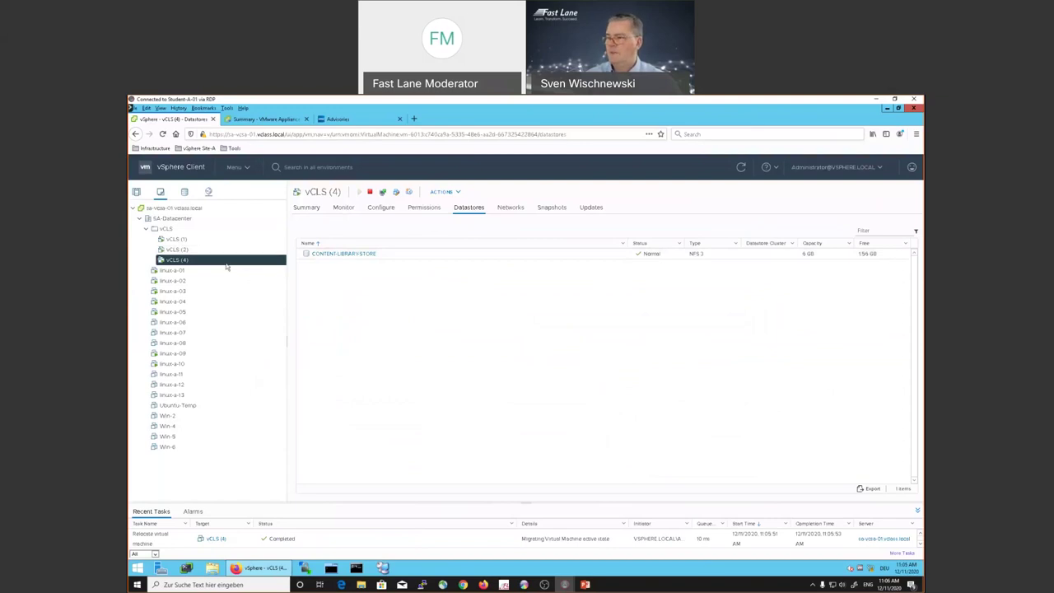
right_click(227, 266)
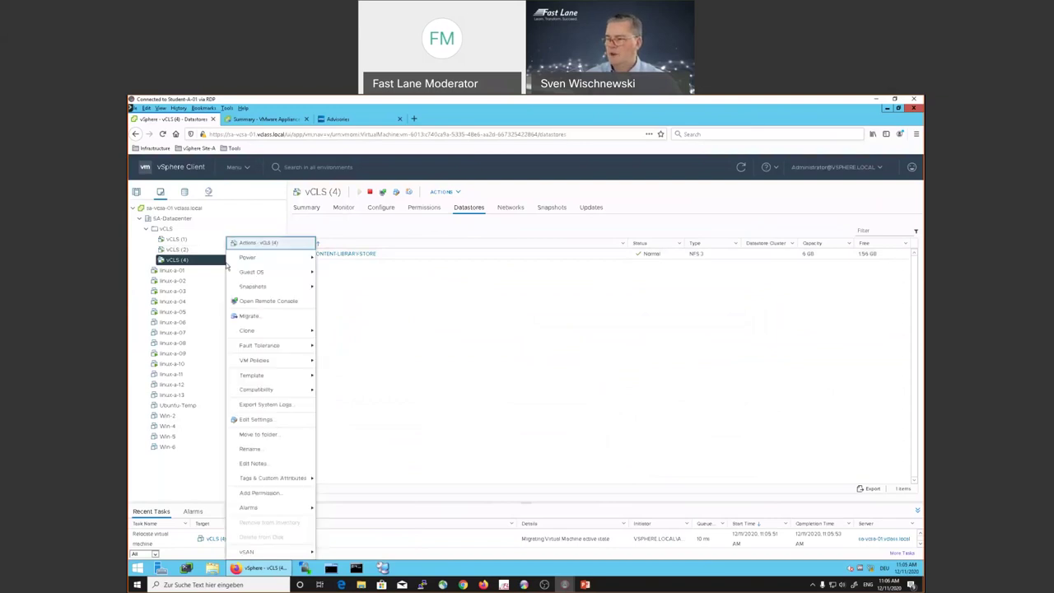
click(282, 318)
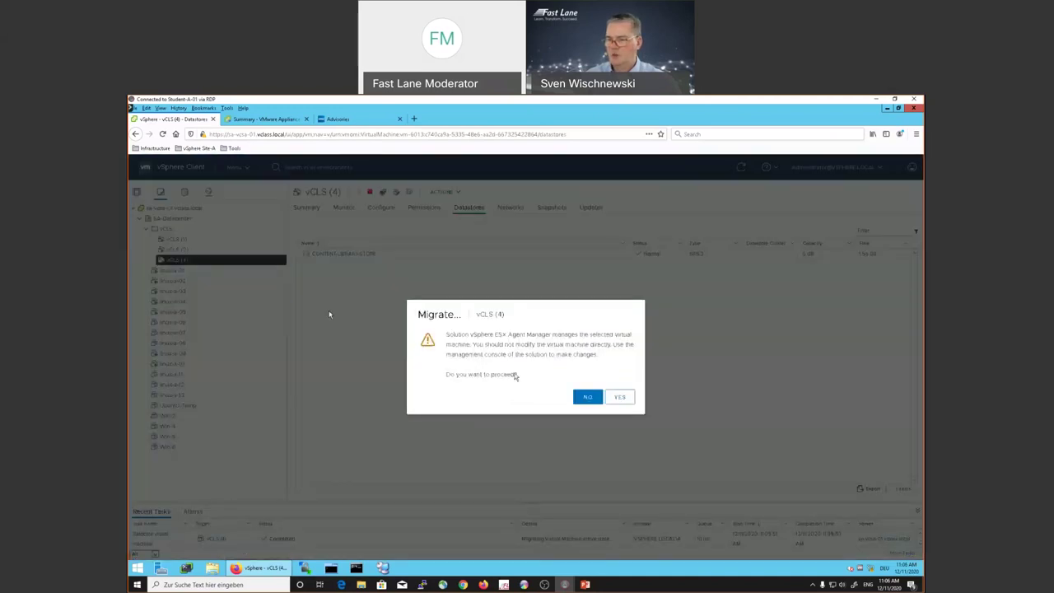
click(620, 398)
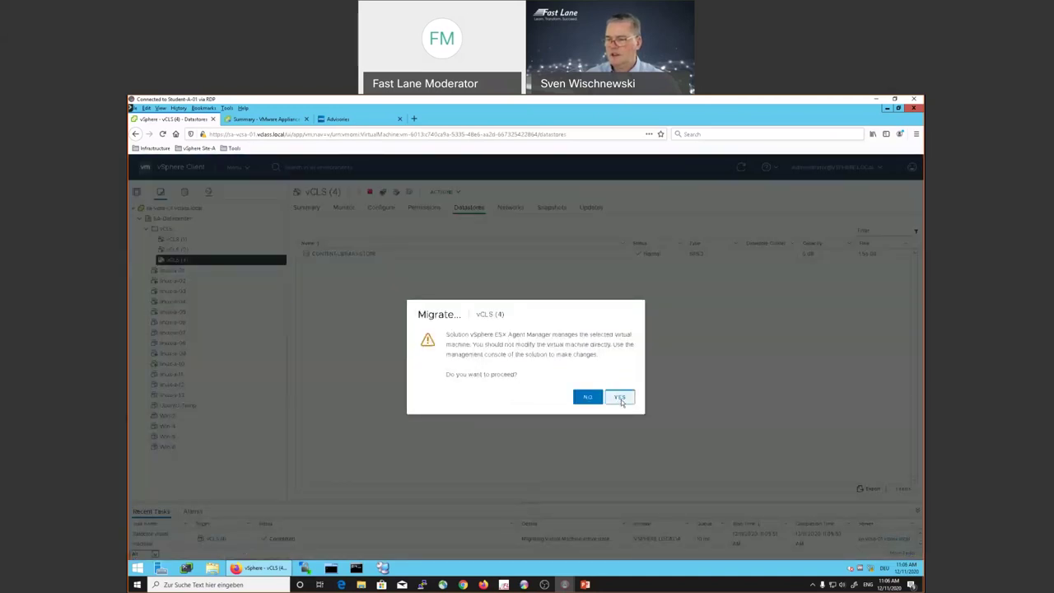
click(433, 286)
click(738, 491)
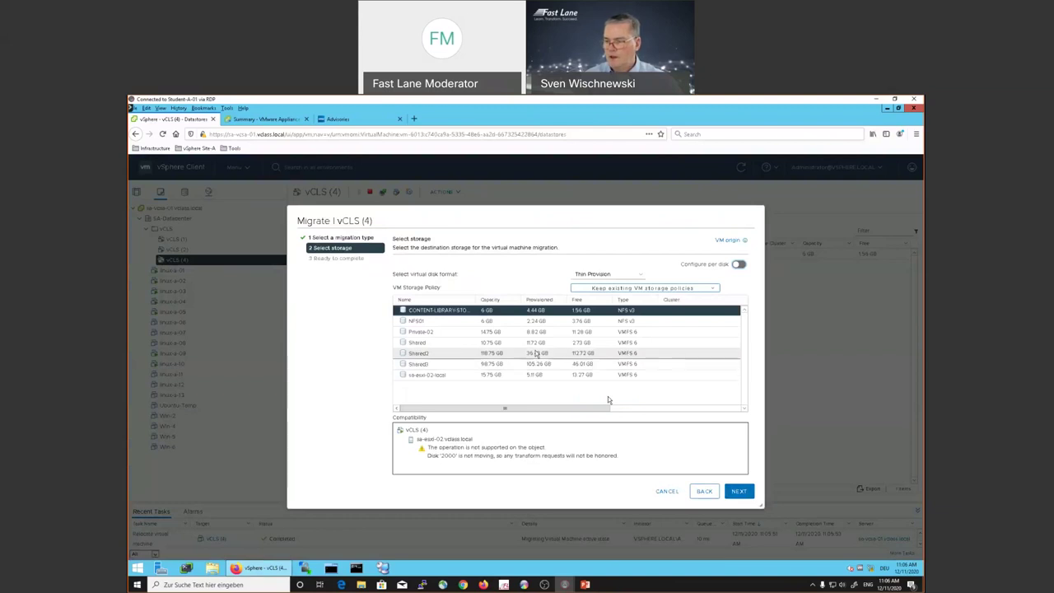
click(461, 320)
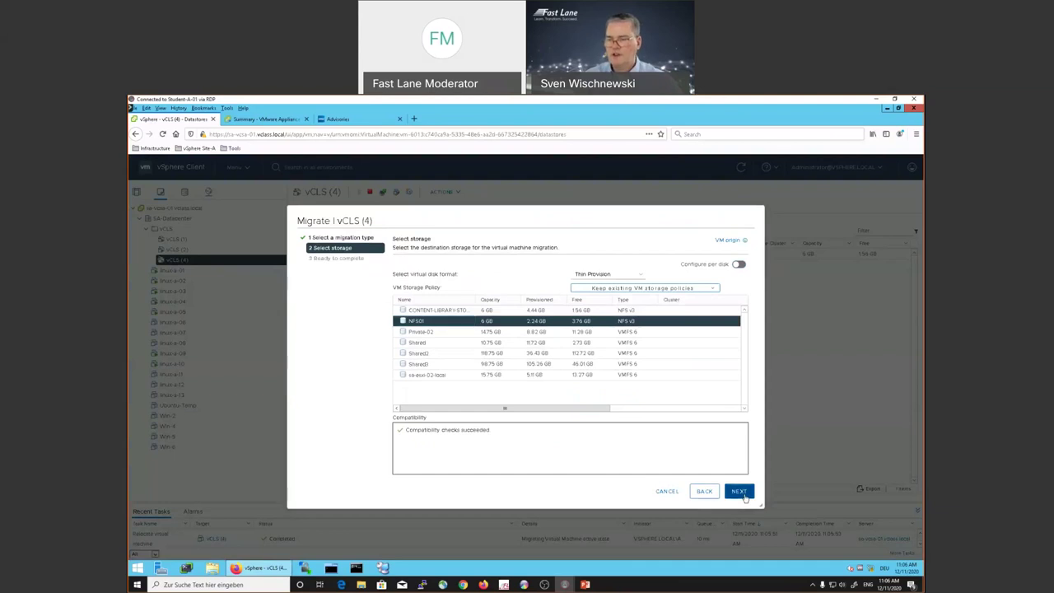
click(743, 495)
click(739, 492)
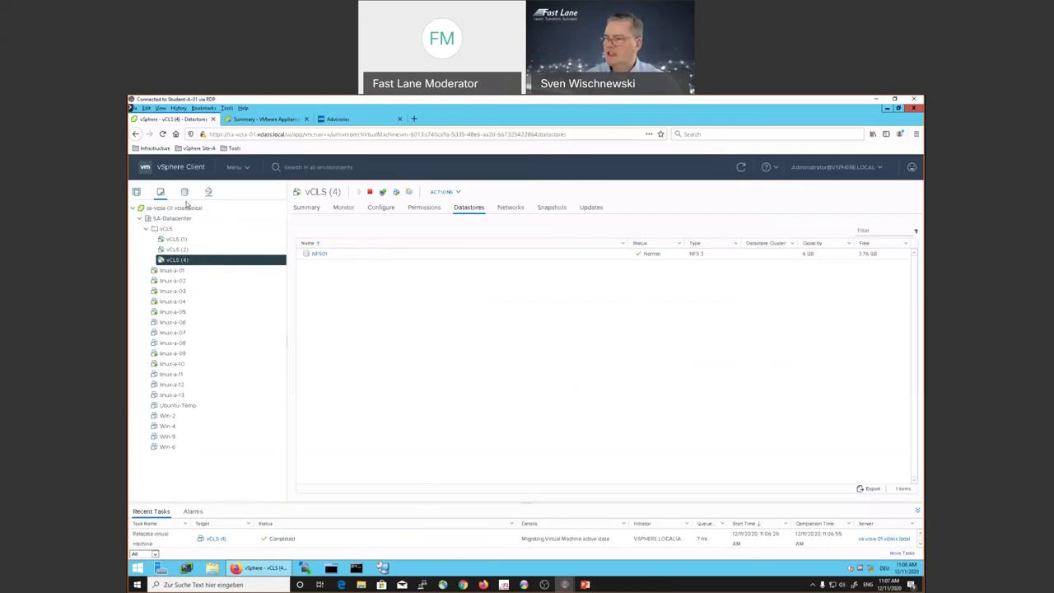
In Hosts and Clusters, open vCenter's Skyline Health and examine the compute checks for maximum ESXi hosts and vSphere Cluster Services health
click(188, 166)
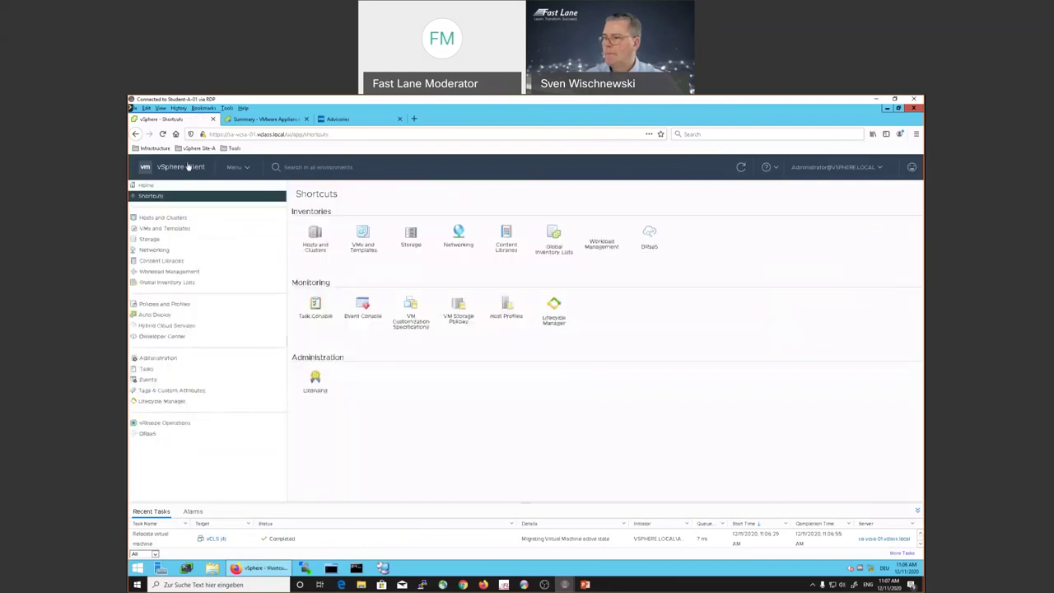
click(314, 236)
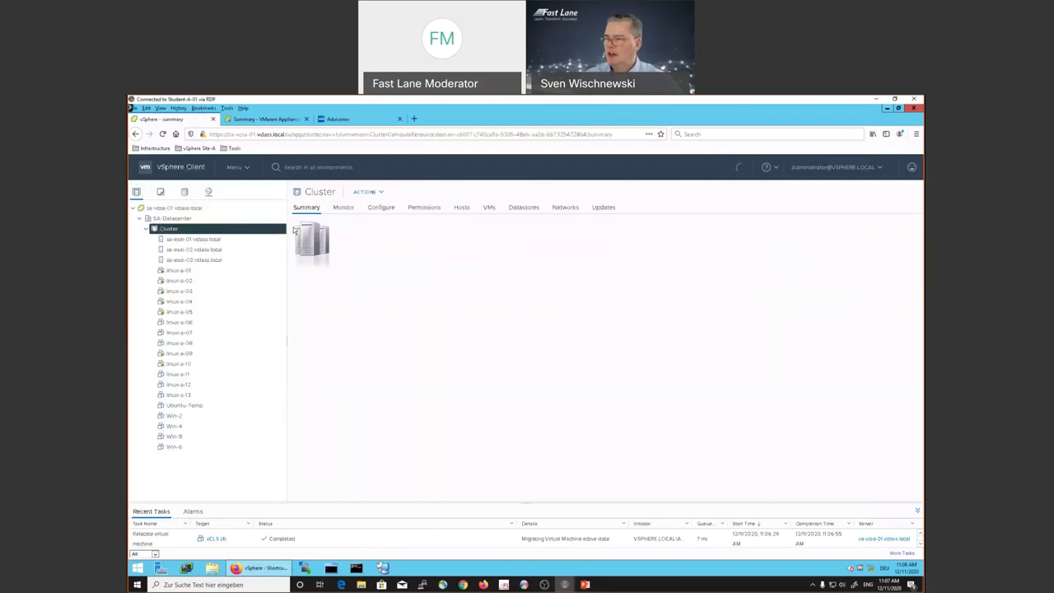
click(173, 208)
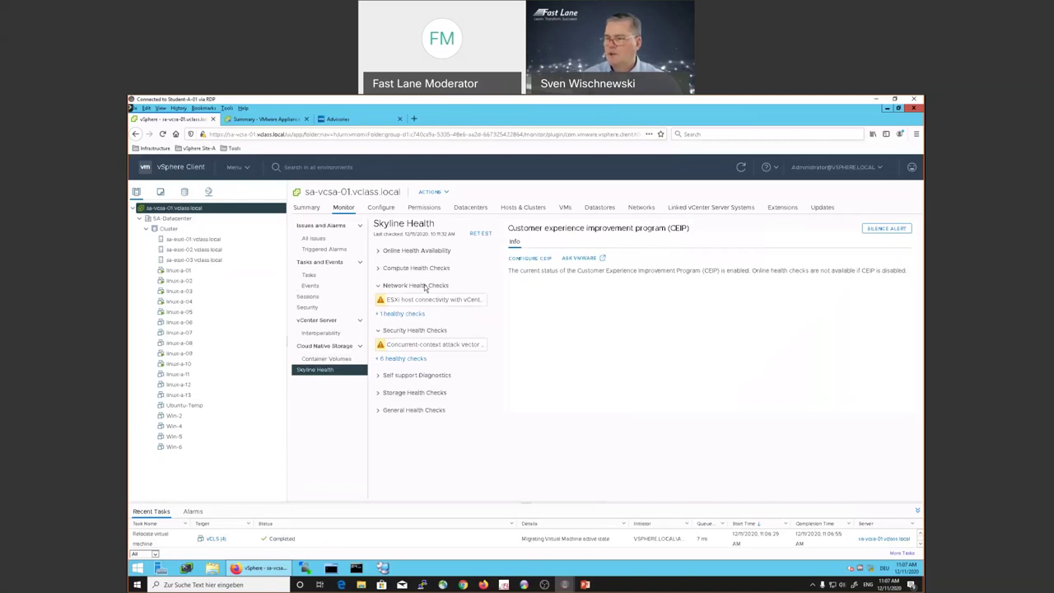
click(377, 272)
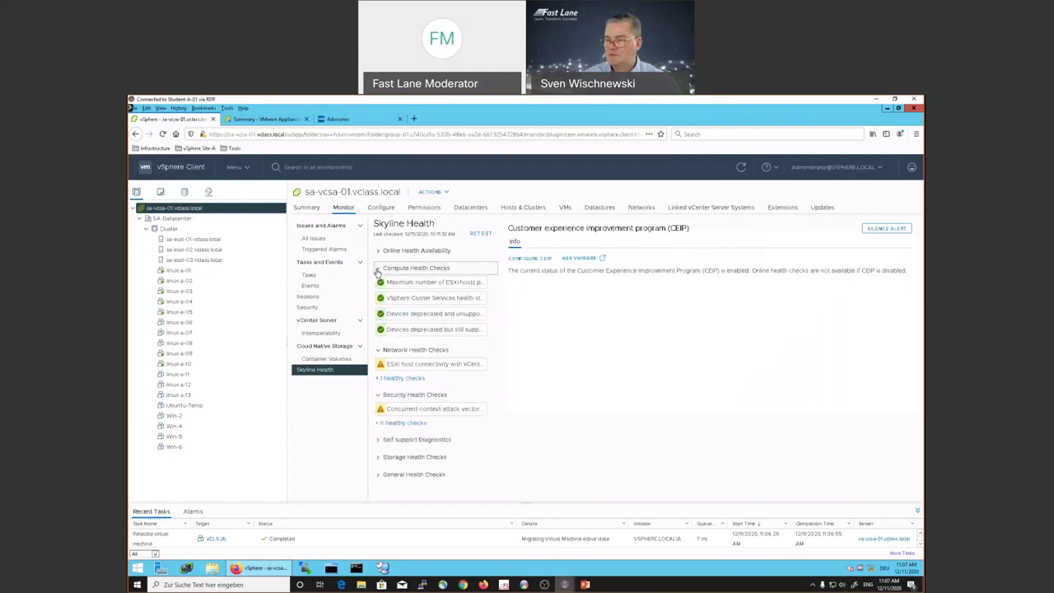
click(452, 283)
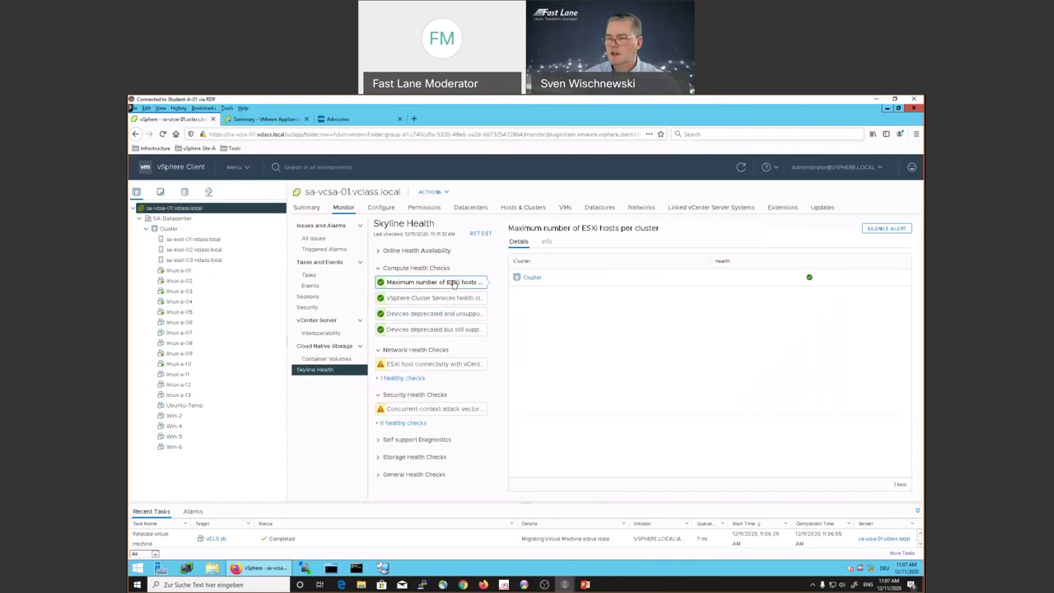
click(443, 301)
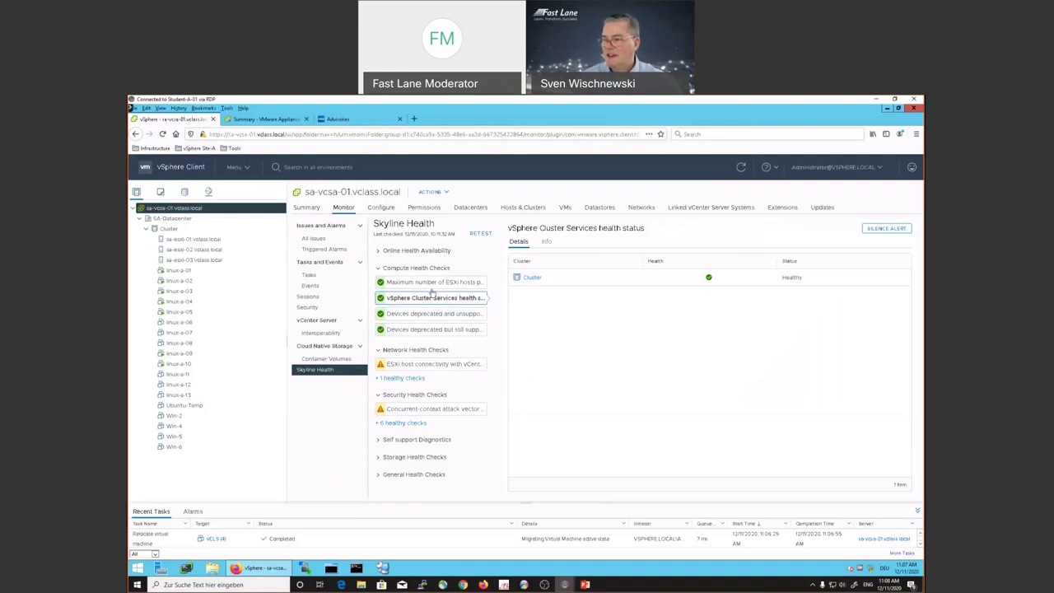
Review the online health checks and the concurrent-context attack vector security check, and switch to the open VMware Security Advisories page
click(379, 251)
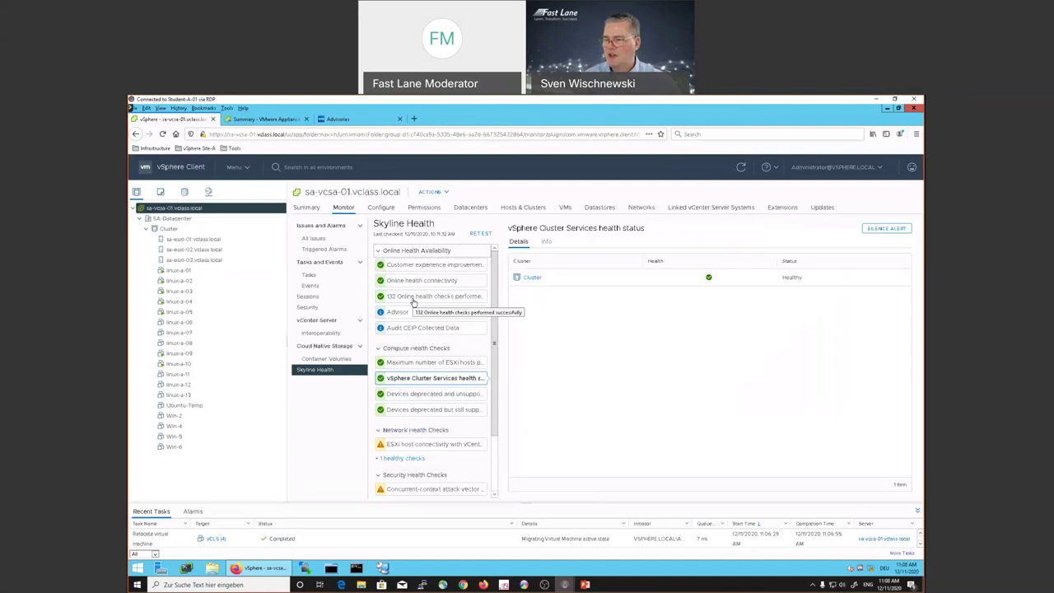
click(379, 252)
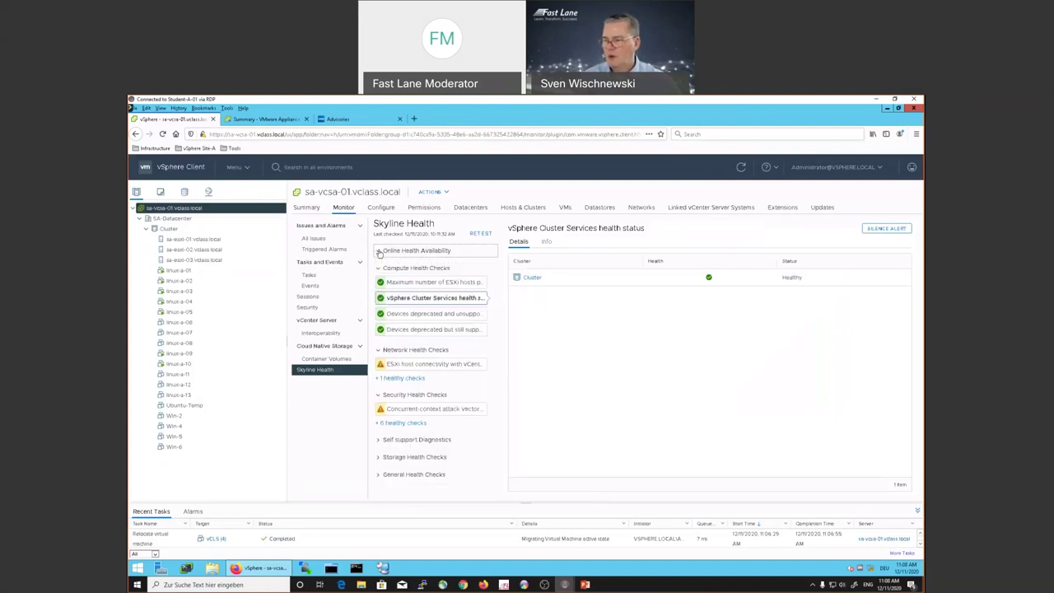
click(379, 351)
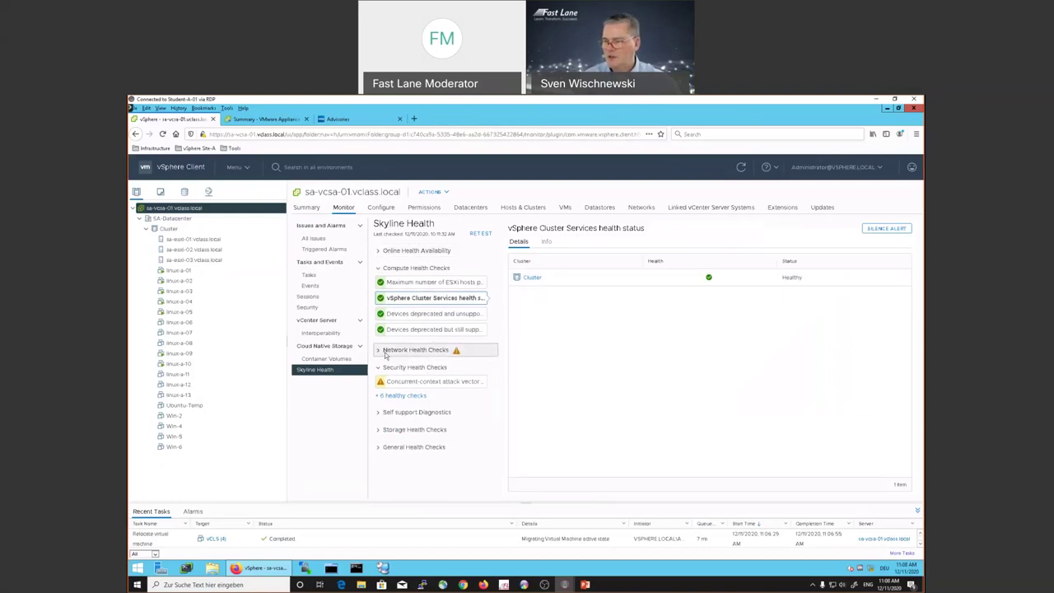
click(435, 382)
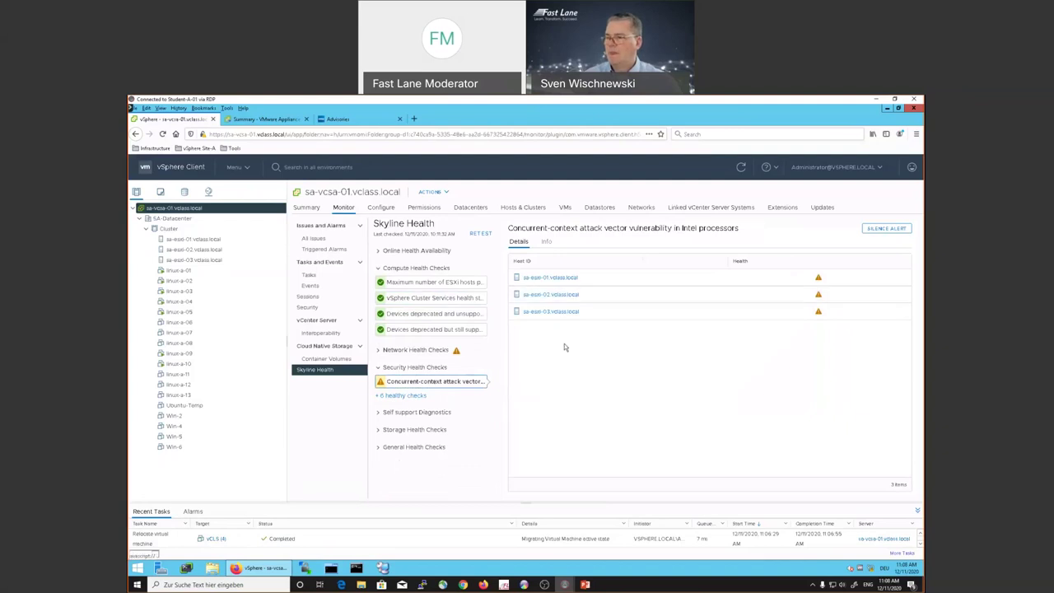
click(354, 119)
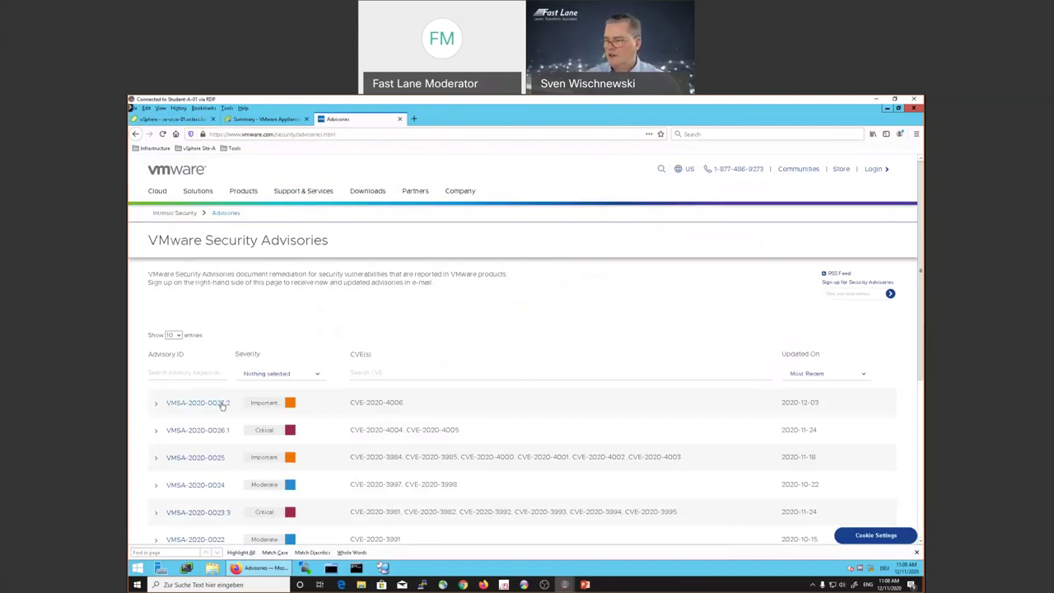
Expand the critical advisory VMSA-2020-0026.1 to check its synopsis and CVSSv3 range, and open its full page to check the update date
scroll(222, 403, down, 1)
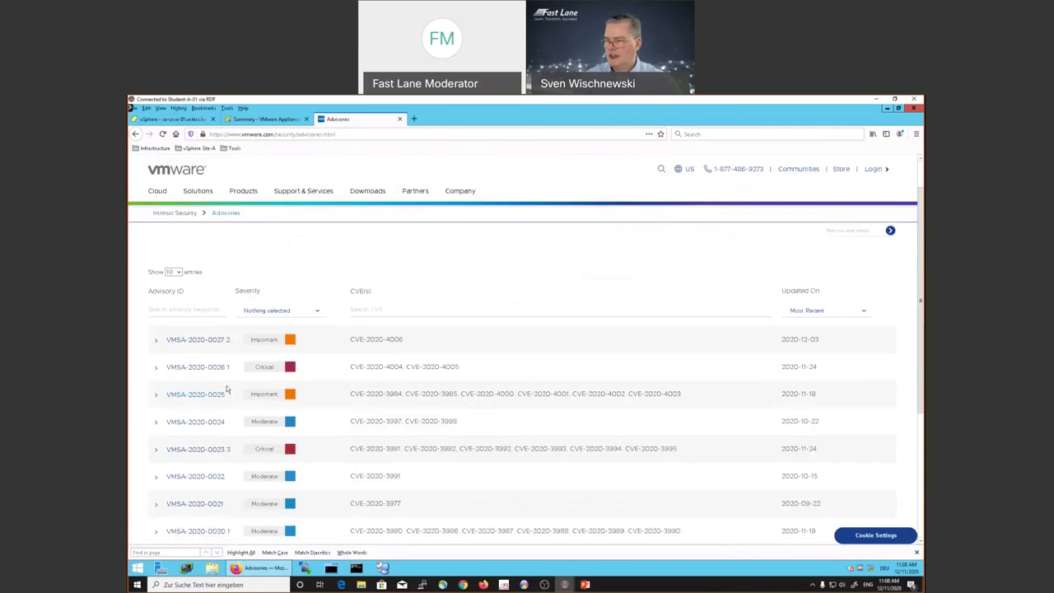
click(157, 368)
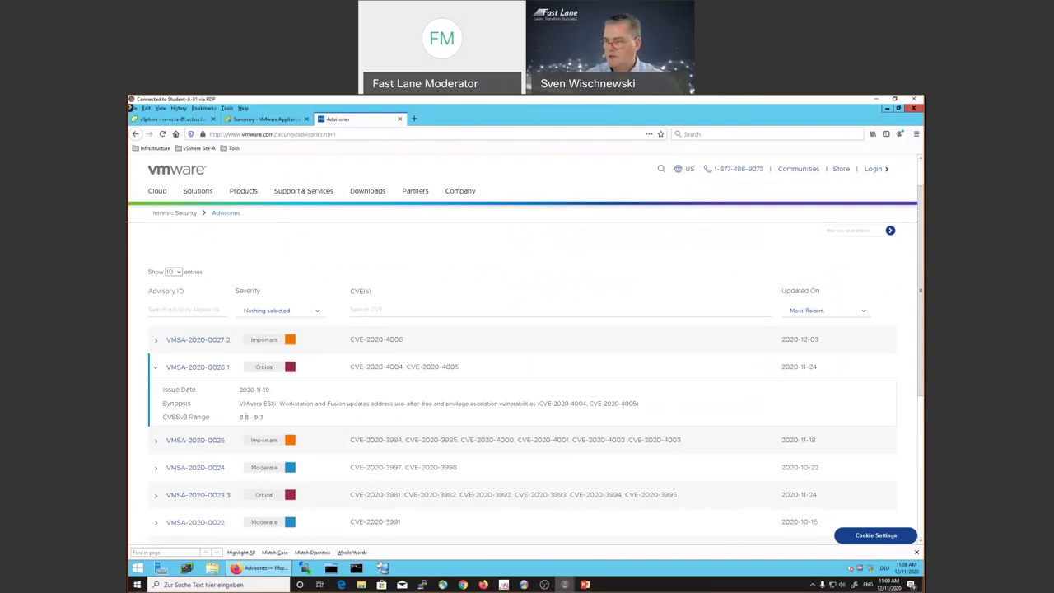
click(208, 371)
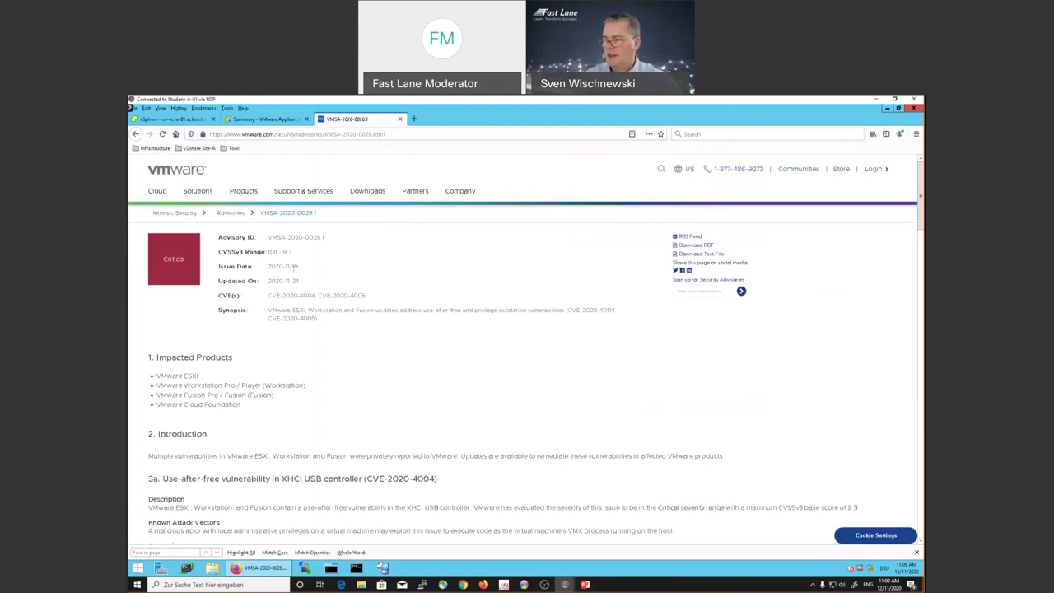
drag(279, 281, 300, 282)
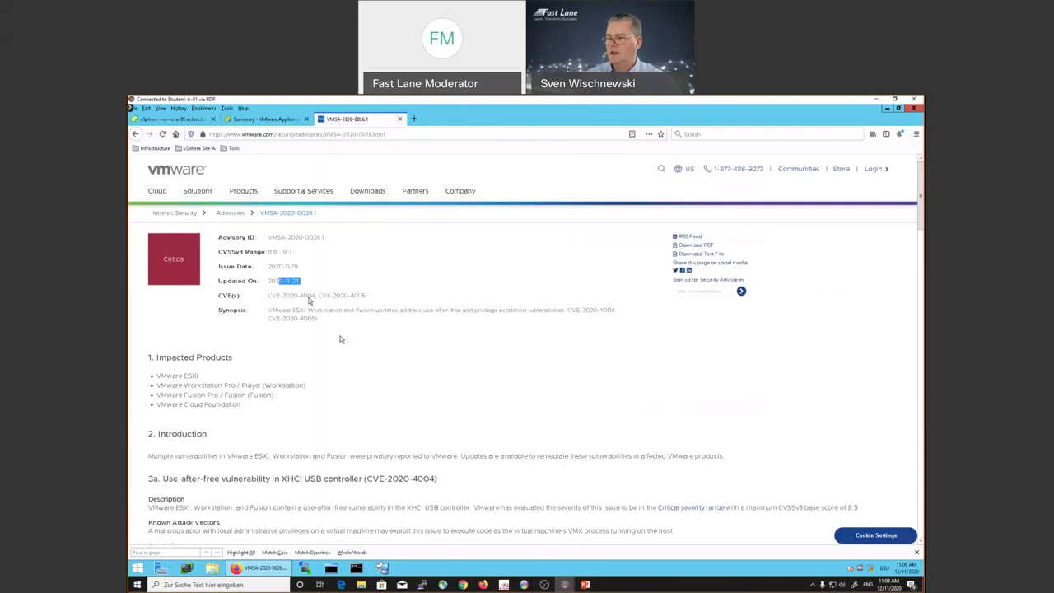
click(337, 331)
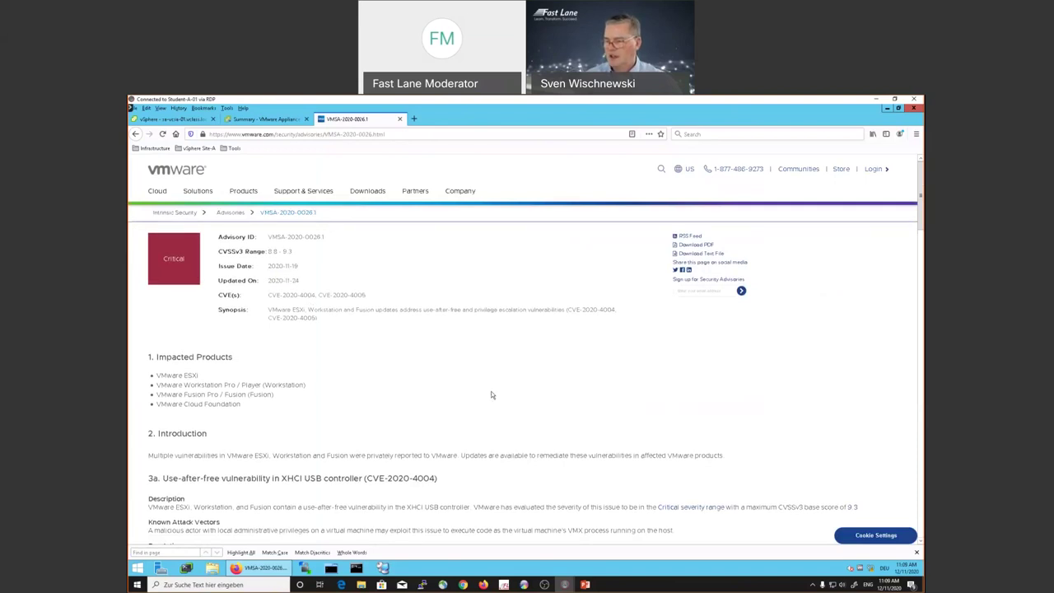
Read the CVE-2020-4004 XHCI USB controller section and examine the ESXi fixed versions and workarounds in its response matrix
scroll(492, 393, down, 4)
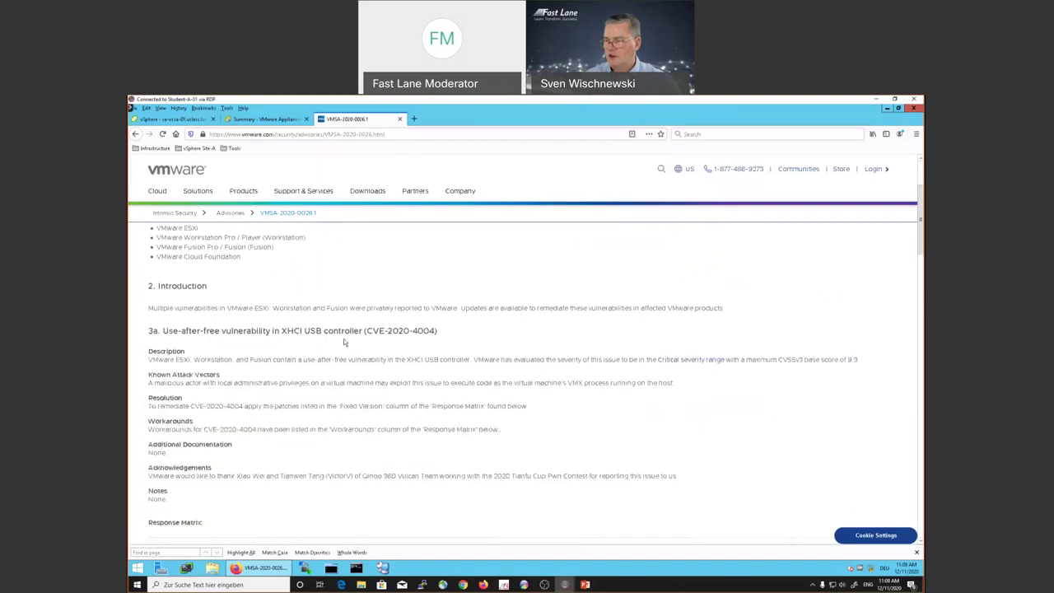
scroll(481, 393, down, 3)
scroll(480, 390, down, 3)
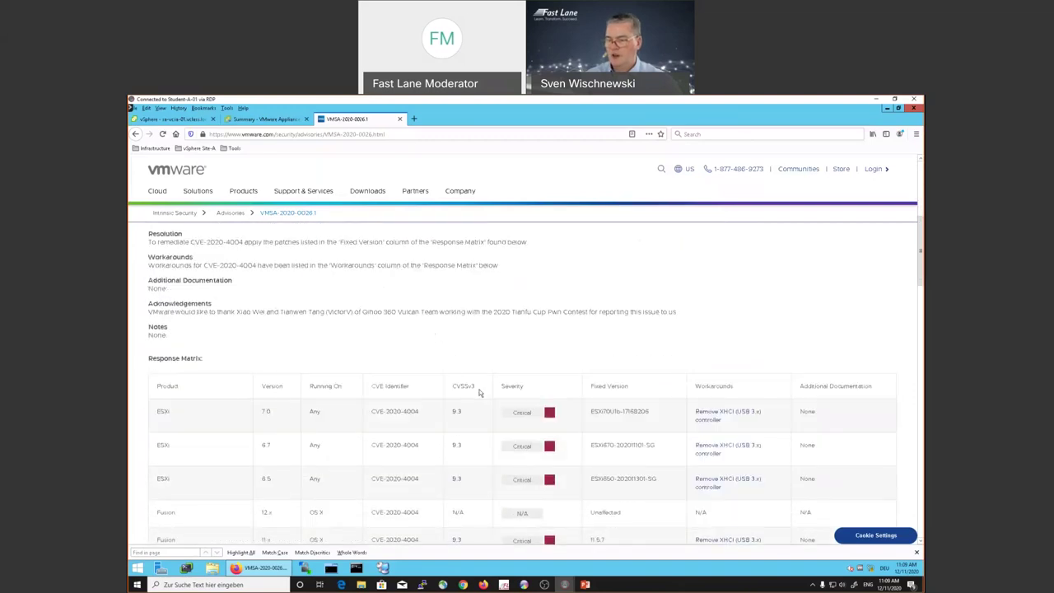
scroll(479, 393, down, 1)
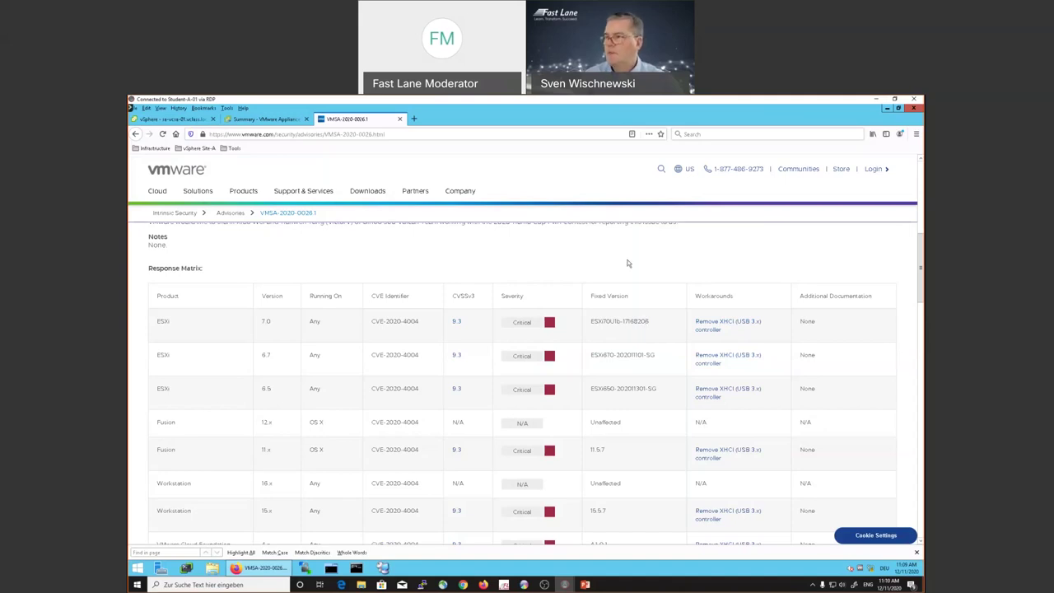
Check the vCenter Server Management summary for the installed version and build, and return to the vSphere Client
click(279, 121)
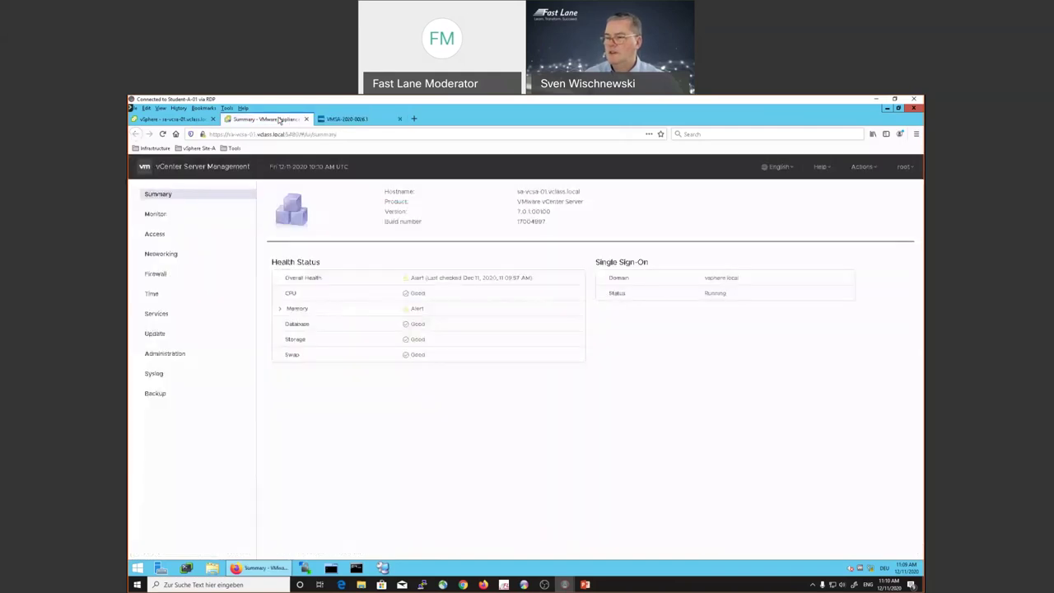
click(166, 120)
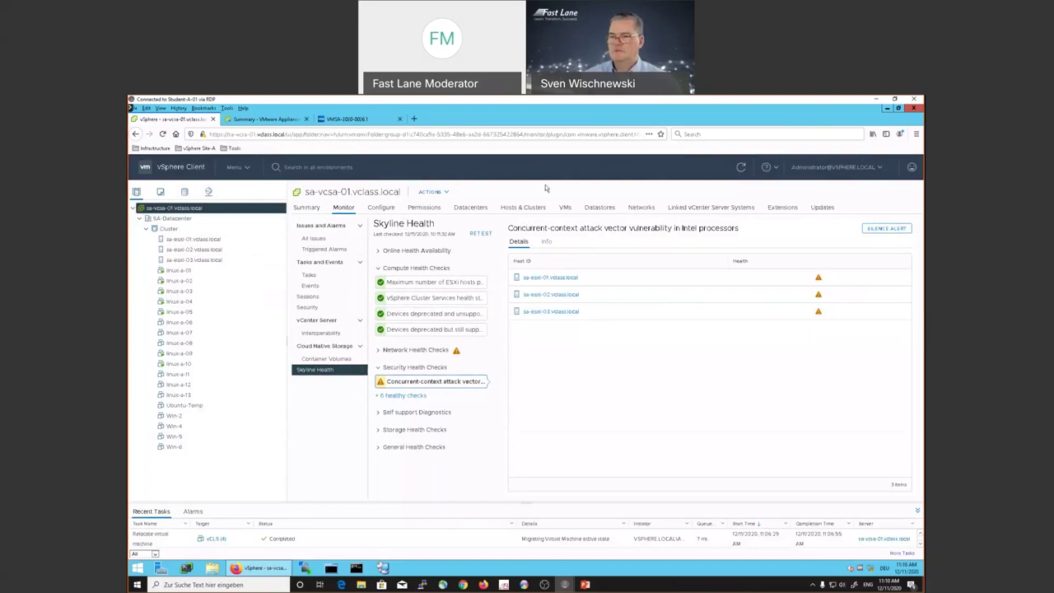
Switch to PowerPoint, start the Webinar.pptx slide show from the Live Demo slide with displays swapped, and advance to the New Device Support slide
click(874, 98)
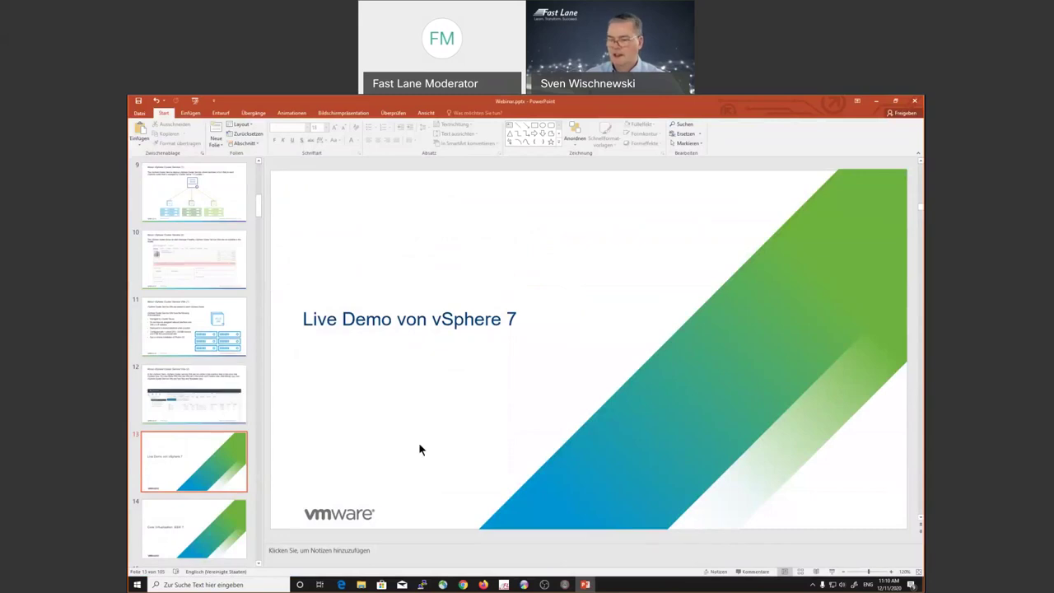
click(831, 571)
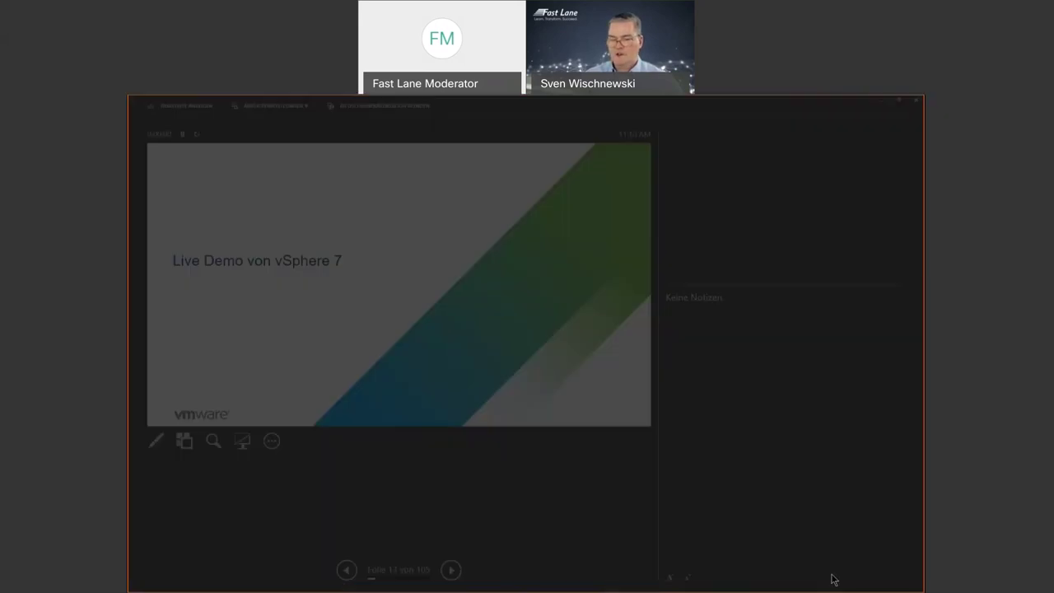
click(265, 111)
click(271, 121)
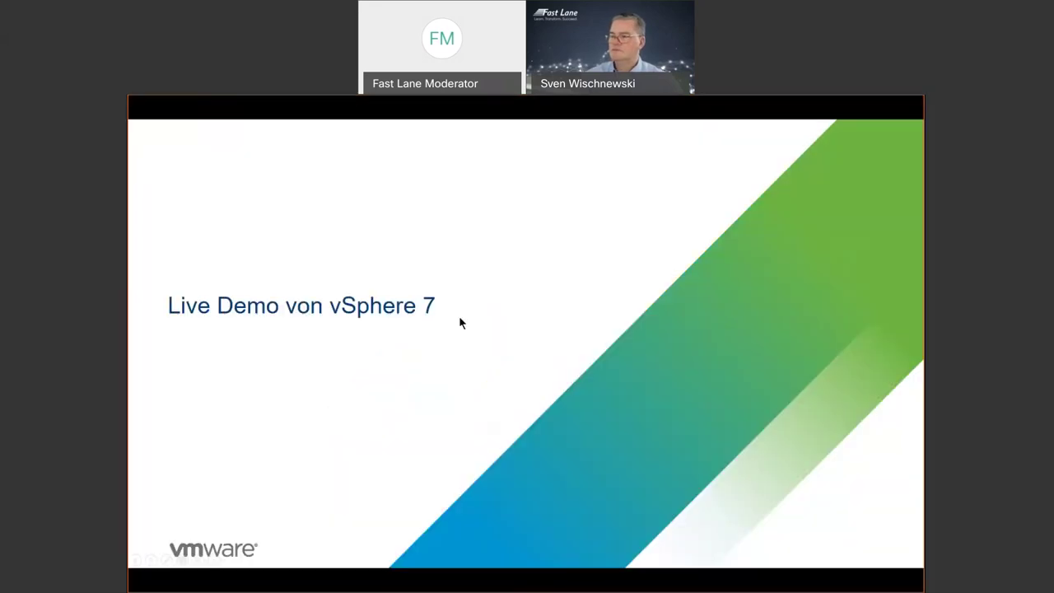
click(511, 363)
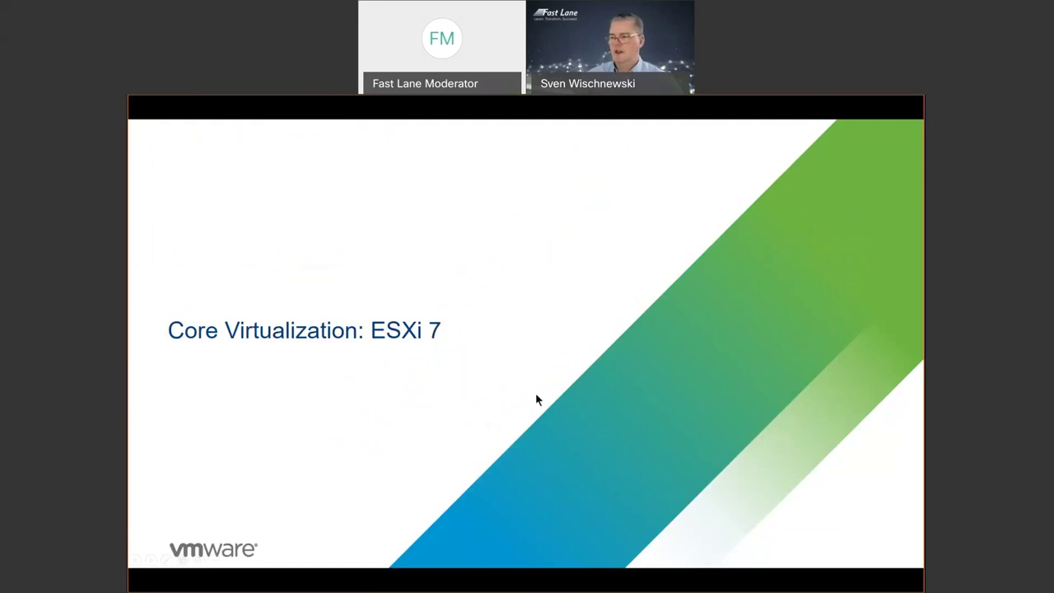
click(665, 460)
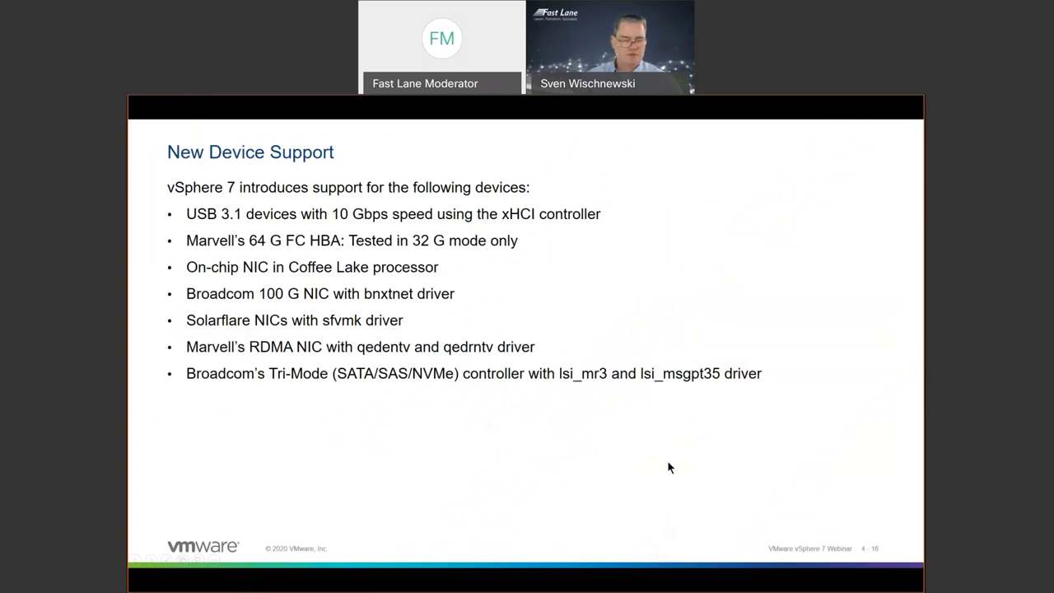